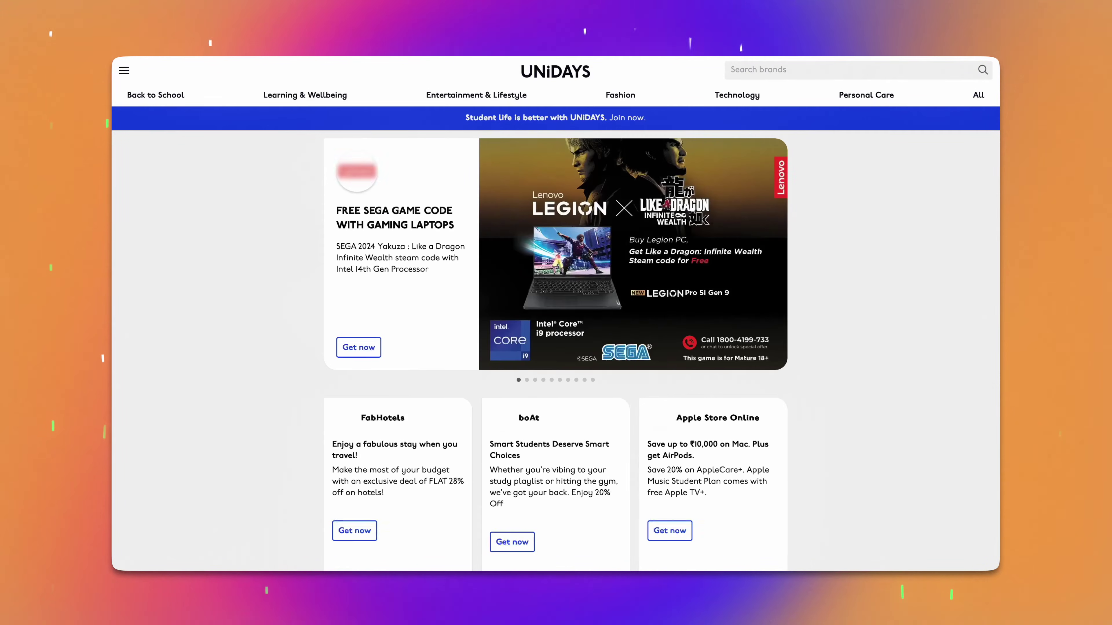
# Step: Scroll the UNiDAYS home page and show the All deals category
pyautogui.scroll(-10, 846, 226)
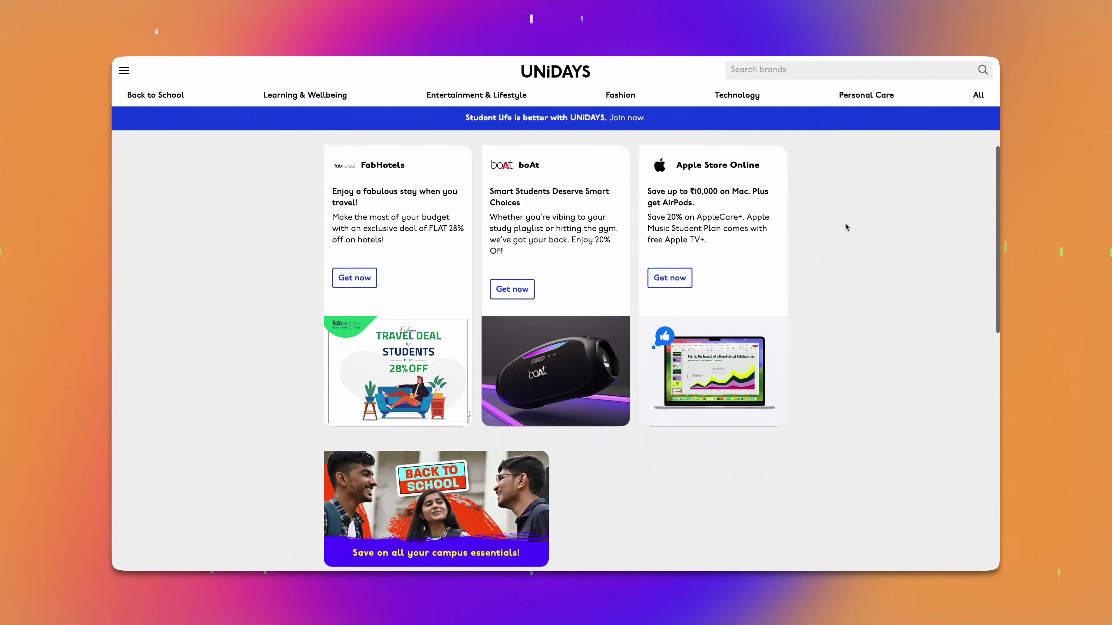
pyautogui.scroll(-13, 846, 227)
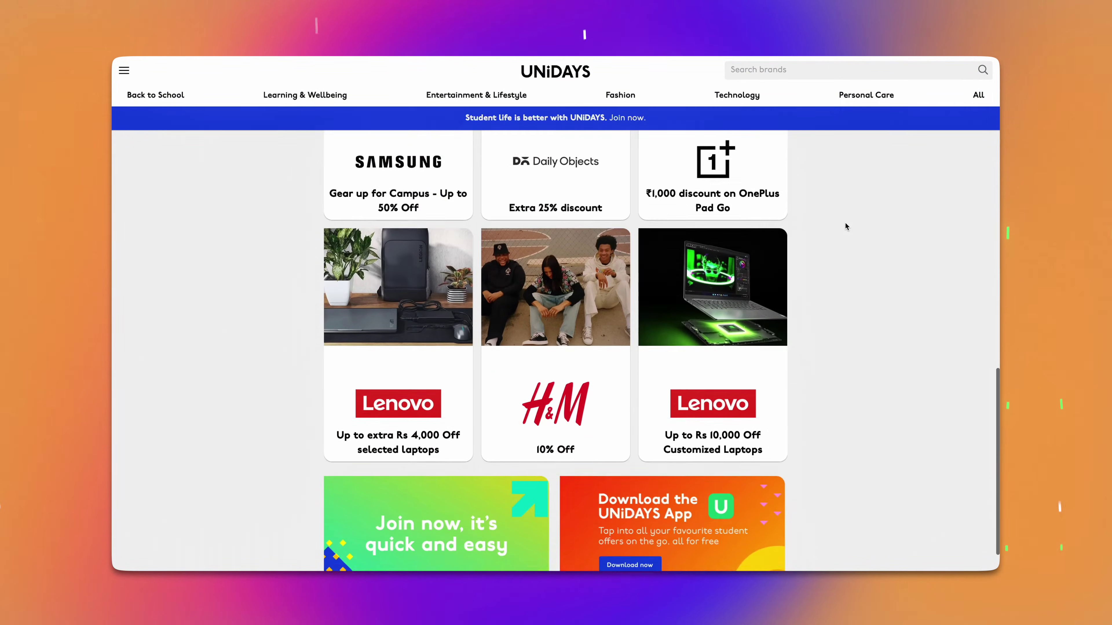
pyautogui.scroll(20, 845, 222)
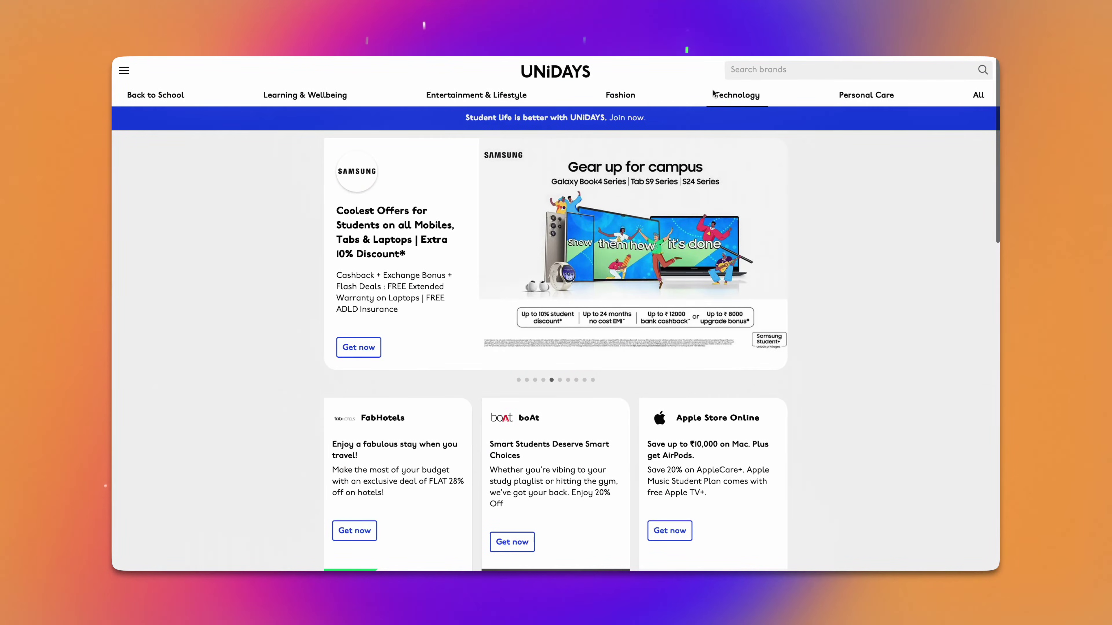
pyautogui.click(988, 103)
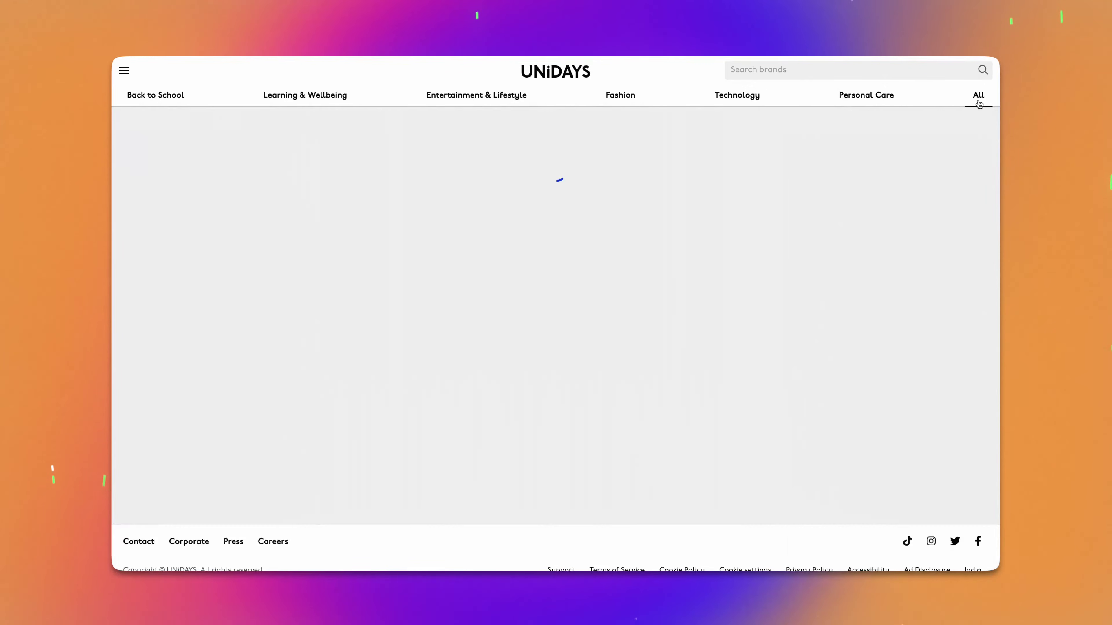
# Step: Browse the deals list, then search brands for 'apple'
pyautogui.scroll(-8, 949, 198)
pyautogui.scroll(-10, 949, 191)
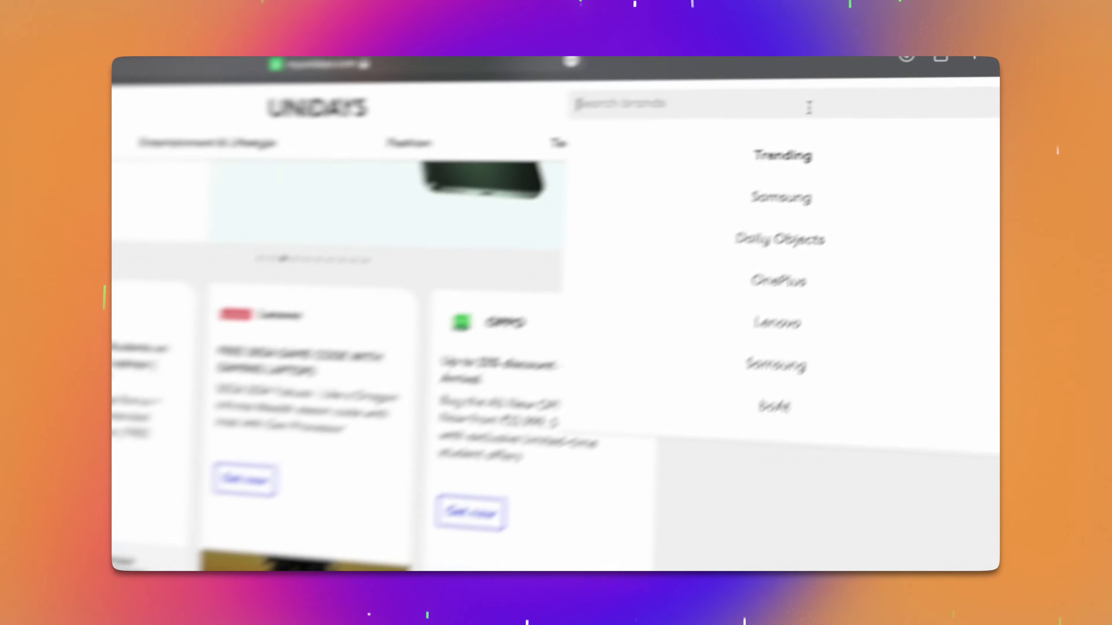
pyautogui.write('apple')
pyautogui.press('Return')
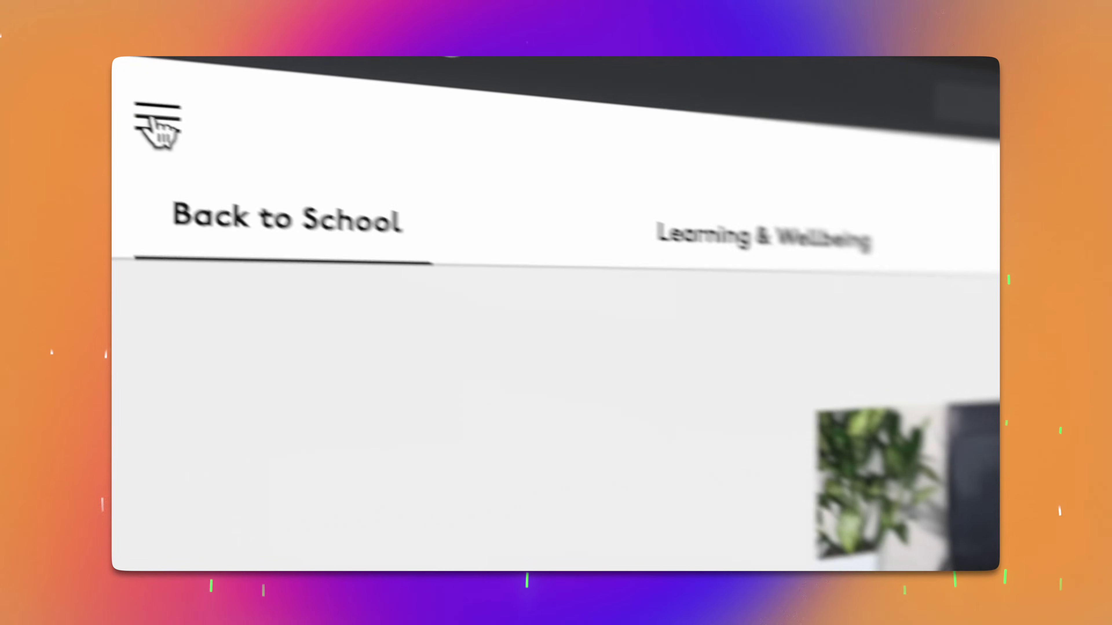
# Step: Open Join now from the side menu, enter and confirm the email, accept the strong password, and submit
pyautogui.click(175, 132)
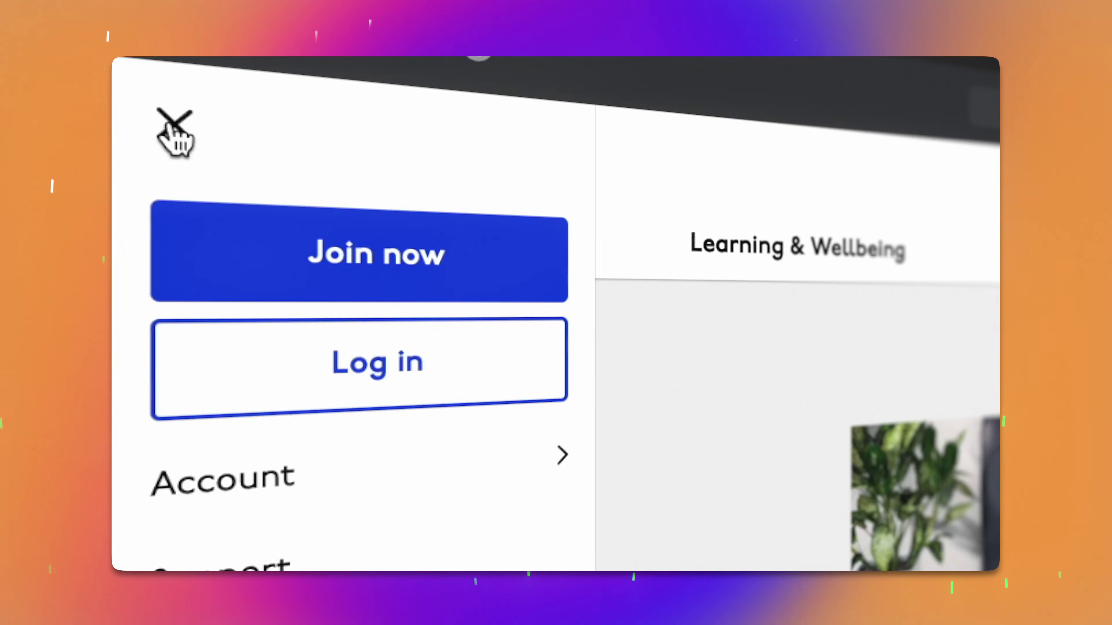
pyautogui.click(446, 259)
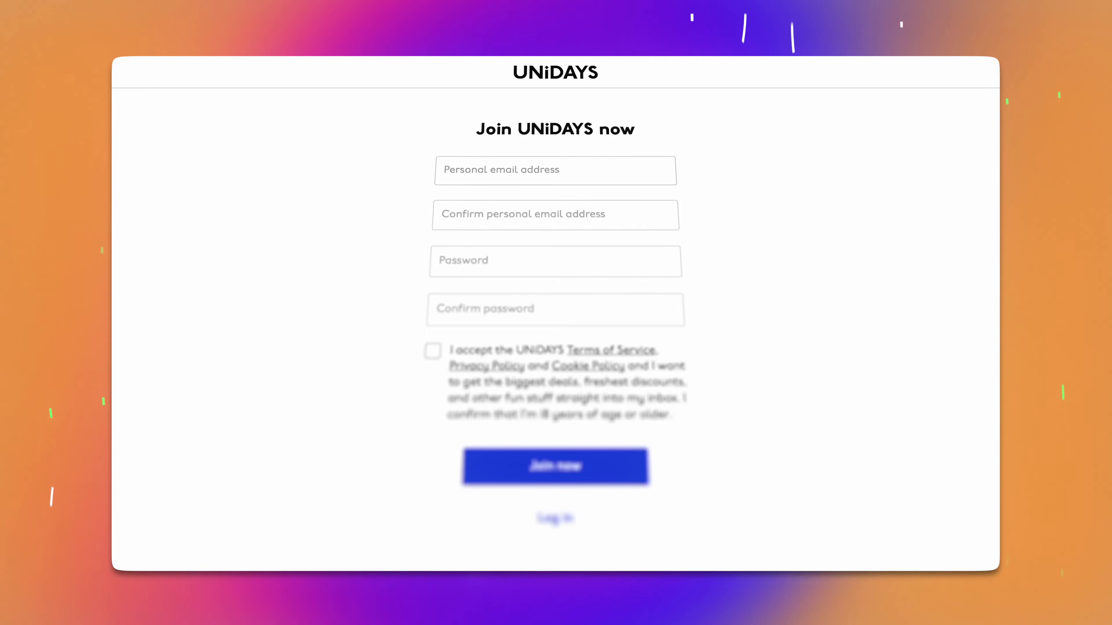
pyautogui.press('super+v')
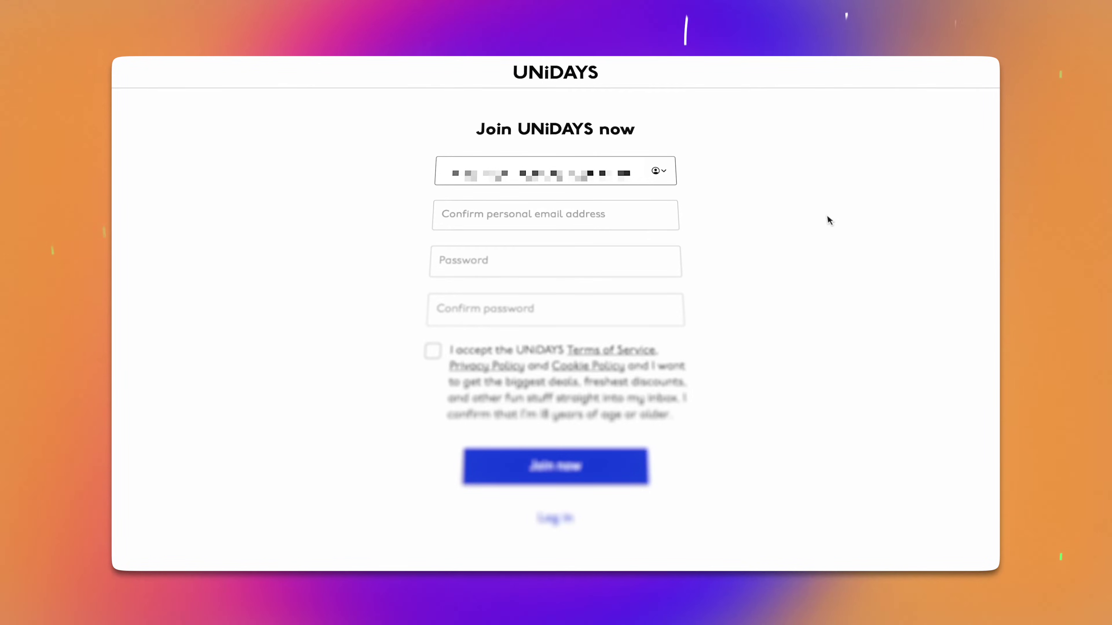
pyautogui.click(616, 221)
pyautogui.press('super+v')
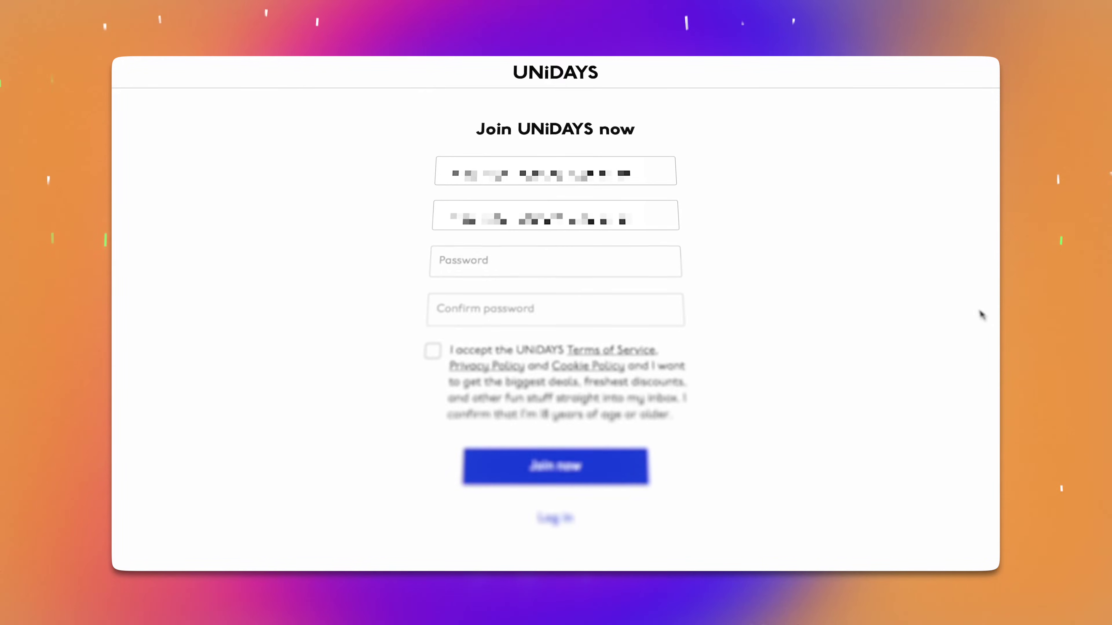
pyautogui.press('Tab')
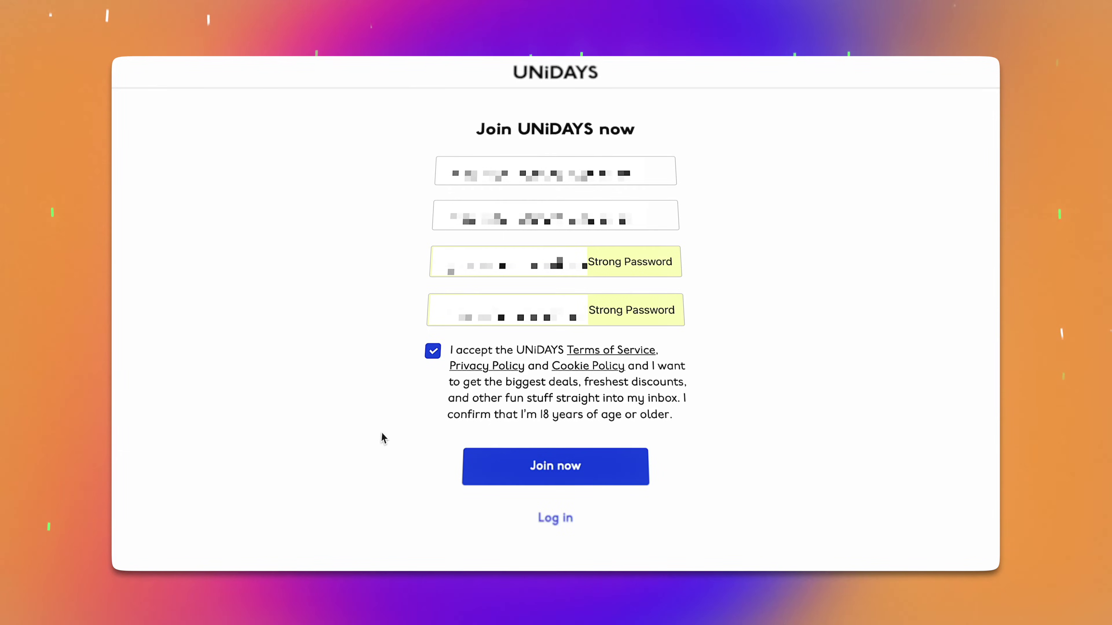
pyautogui.click(501, 477)
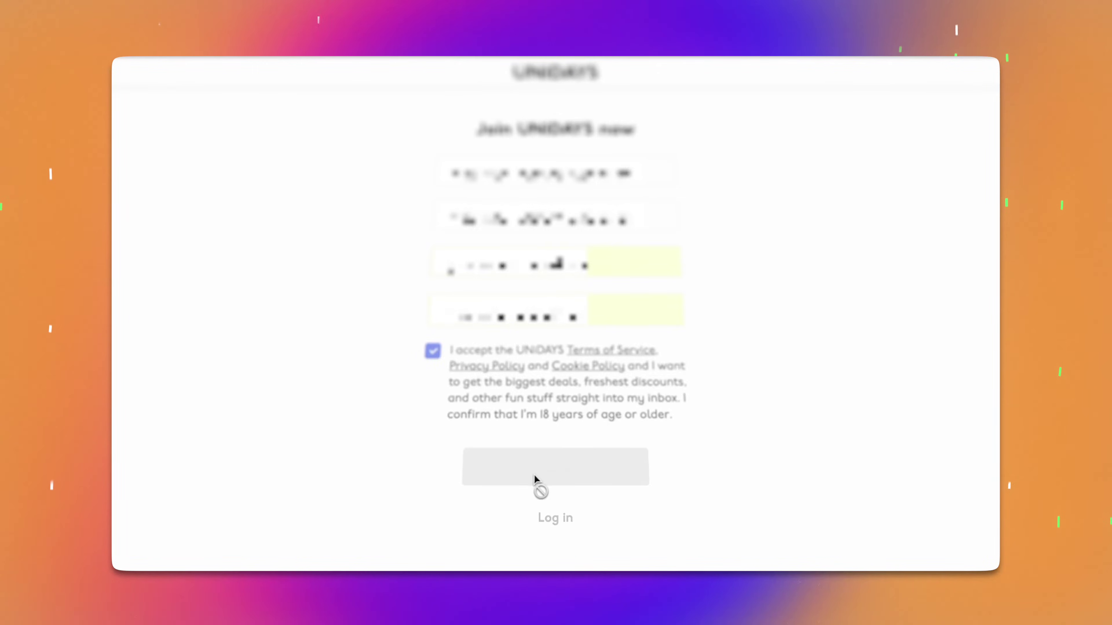
# Step: Enter first and last name, gender Male, date of birth and institution search, then submit
pyautogui.write('xxxxx')
pyautogui.press('Tab')
pyautogui.write('xxxxx')
pyautogui.press('Tab')
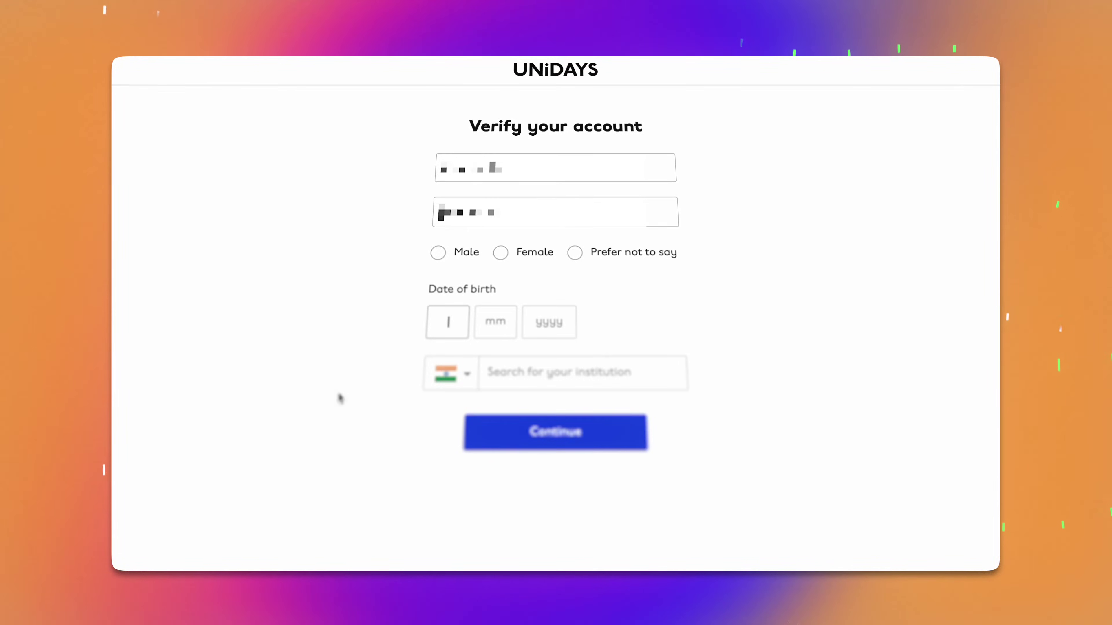
pyautogui.write('xx')
pyautogui.click(437, 253)
pyautogui.click(495, 322)
pyautogui.write('xx')
pyautogui.press('Tab')
pyautogui.write('xxxxxx')
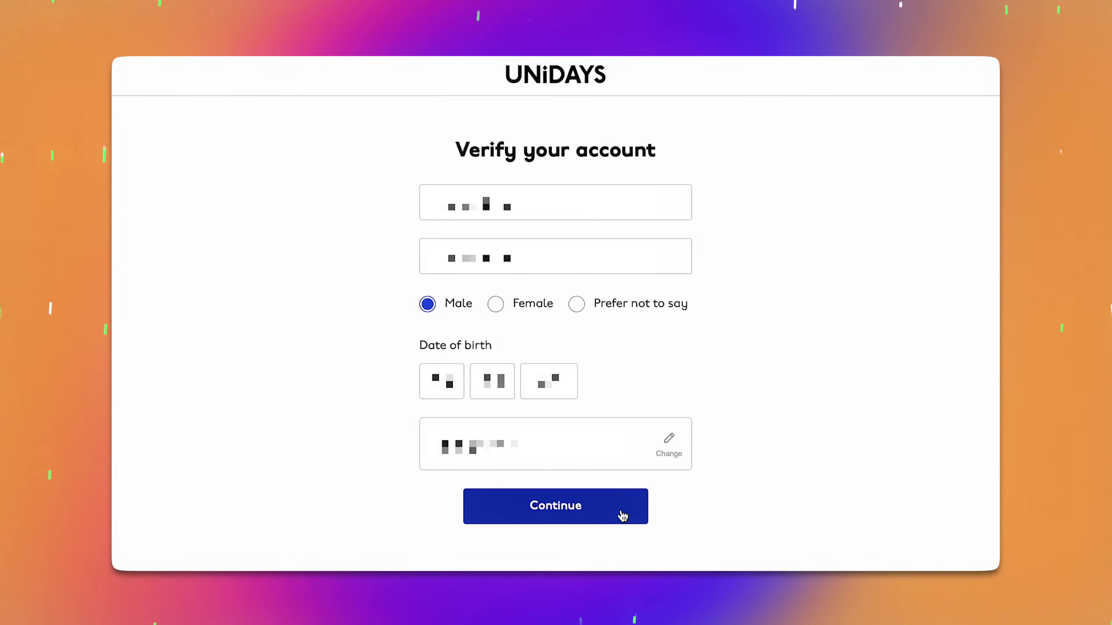
pyautogui.click(623, 517)
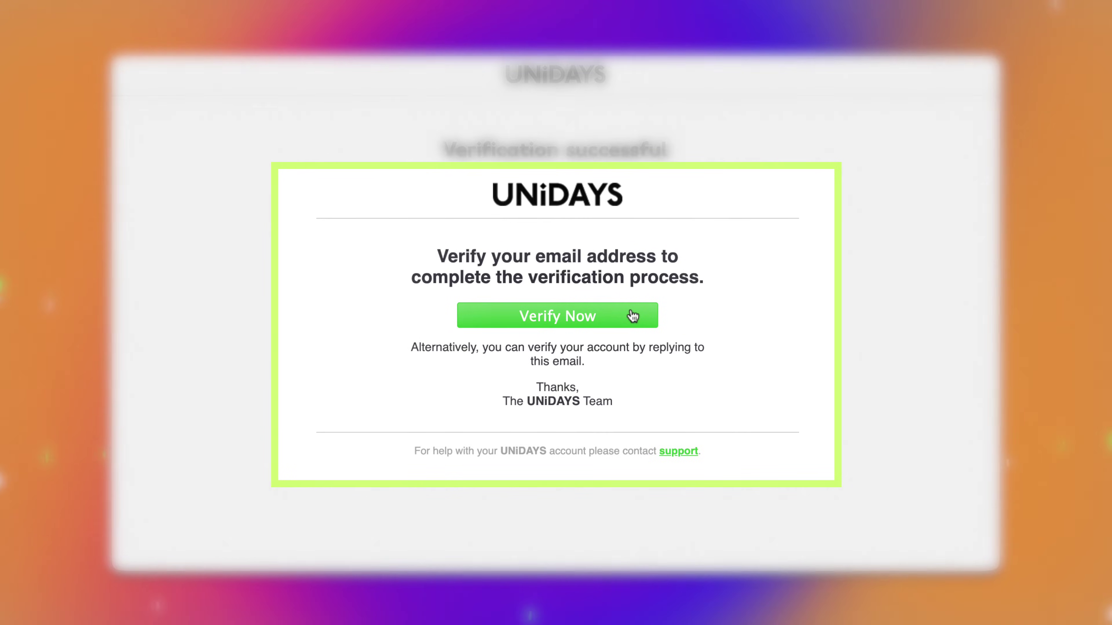
# Step: Continue from the Verification successful page back to the home page
pyautogui.click(603, 255)
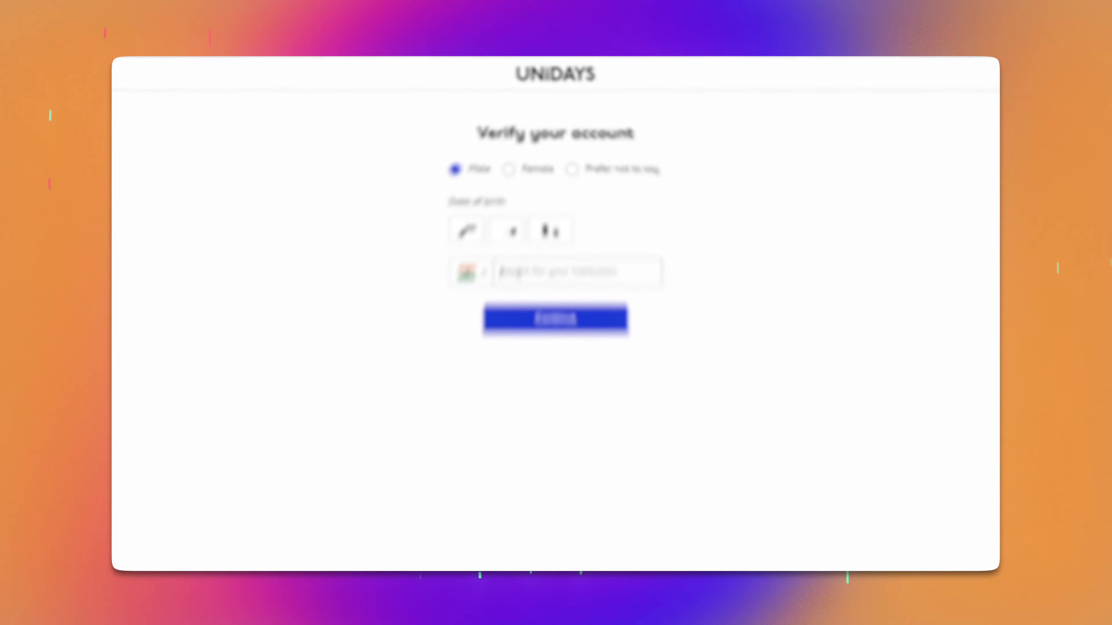
# Step: Search the institution 'Jae' and report that it isn't listed
pyautogui.write('Jae')
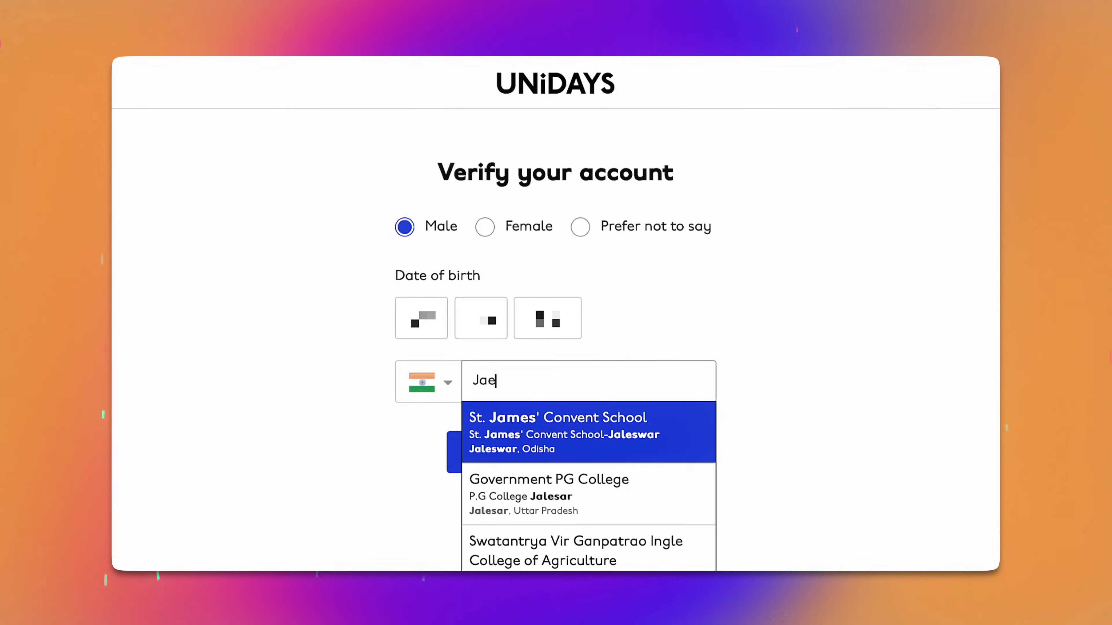
pyautogui.scroll(-10, 613, 344)
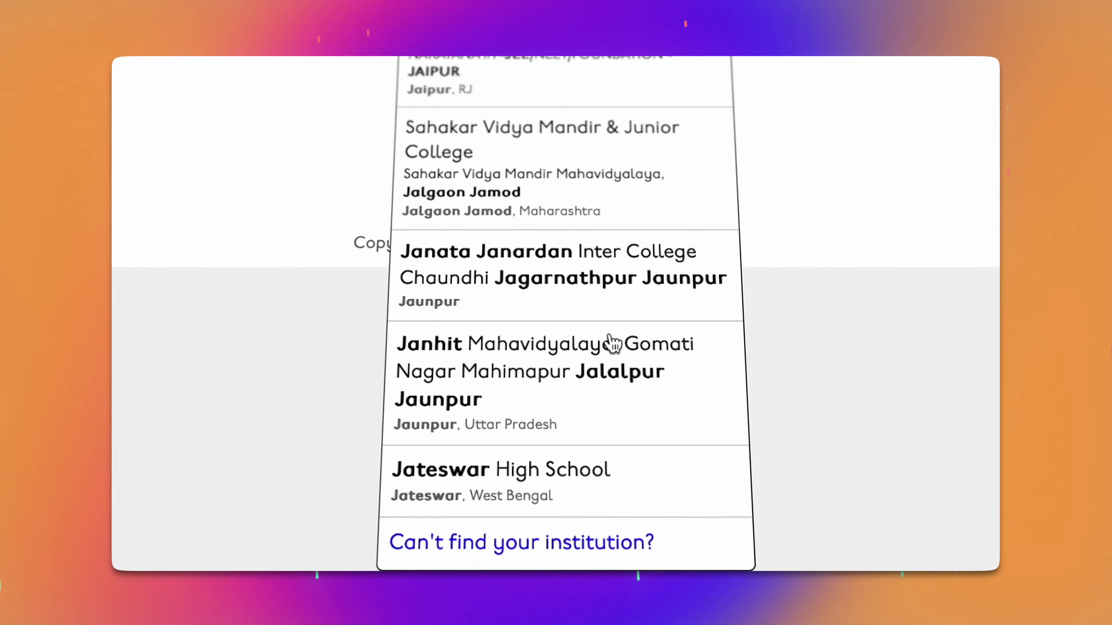
pyautogui.click(534, 548)
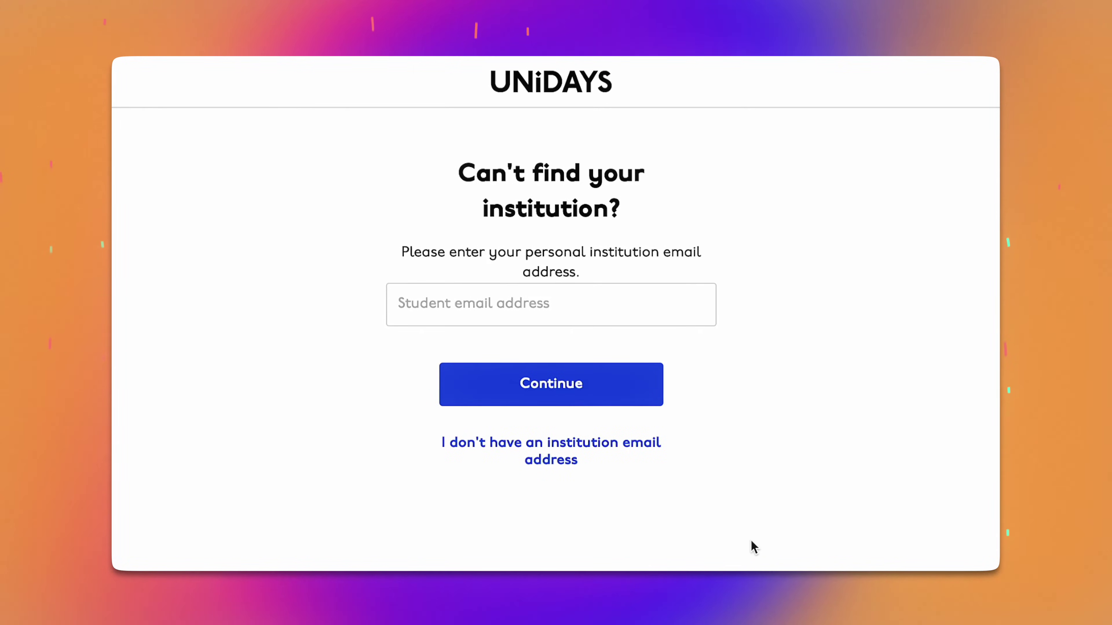
# Step: State there's no institution email, confirm India, and submit the institution name for matching
pyautogui.click(603, 459)
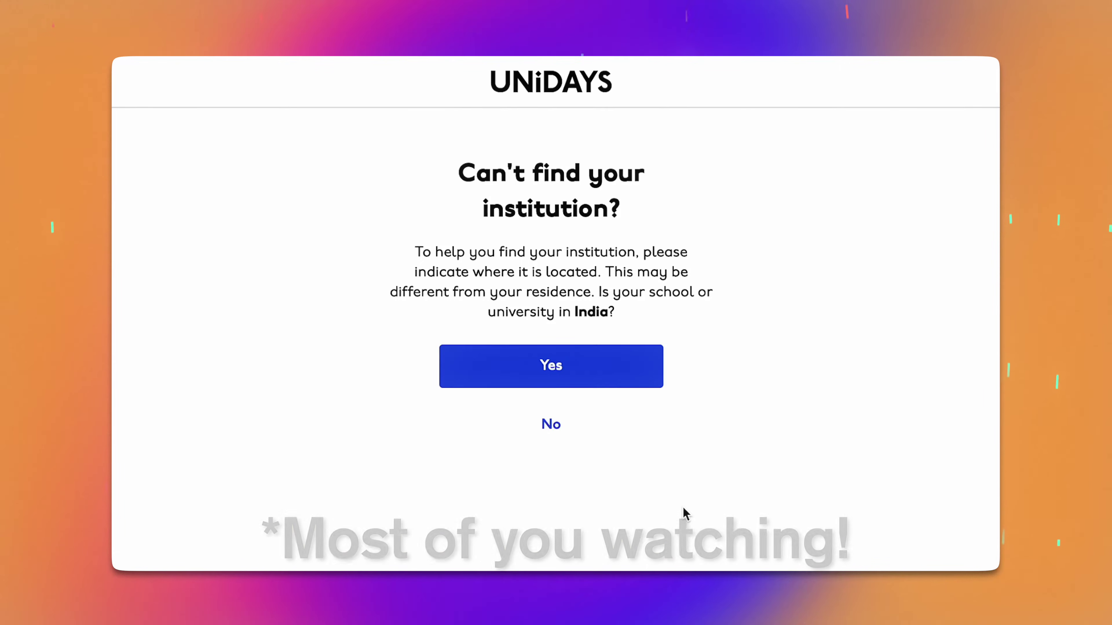
pyautogui.click(637, 386)
pyautogui.write('Jae editor')
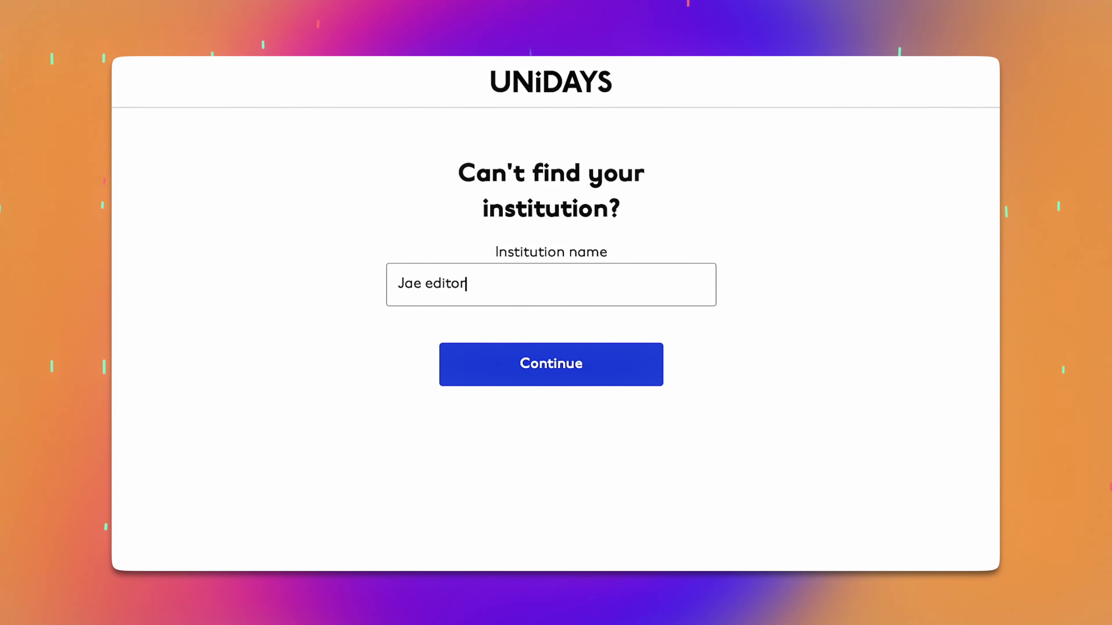
pyautogui.click(596, 385)
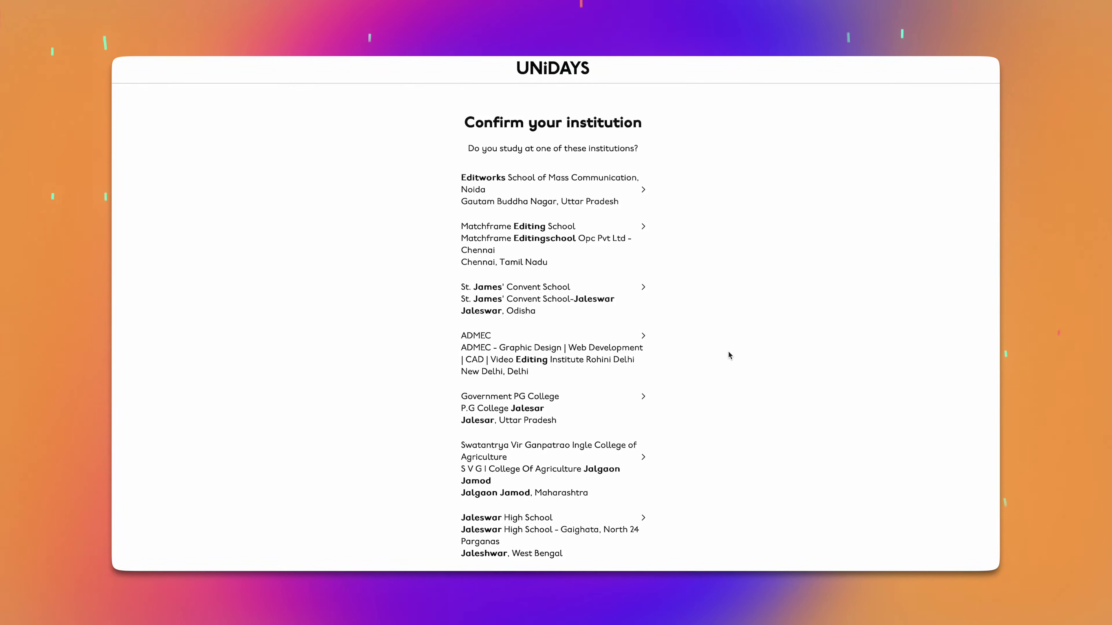
pyautogui.scroll(-5, 728, 352)
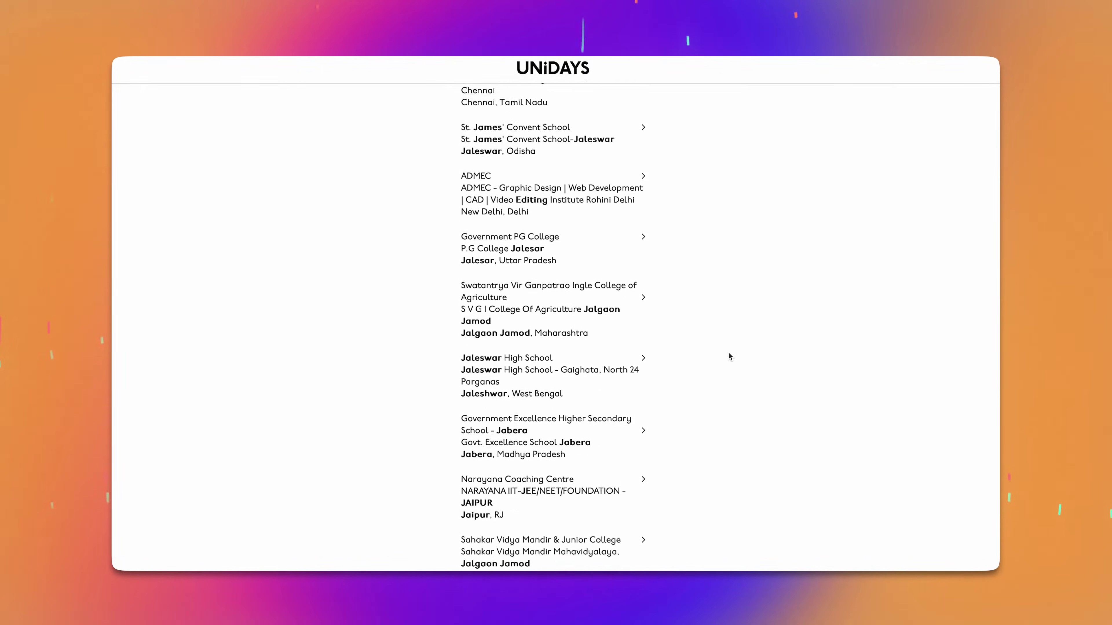
# Step: Choose None of these, pick Upload ID card, view the valid card example, and get started
pyautogui.click(579, 535)
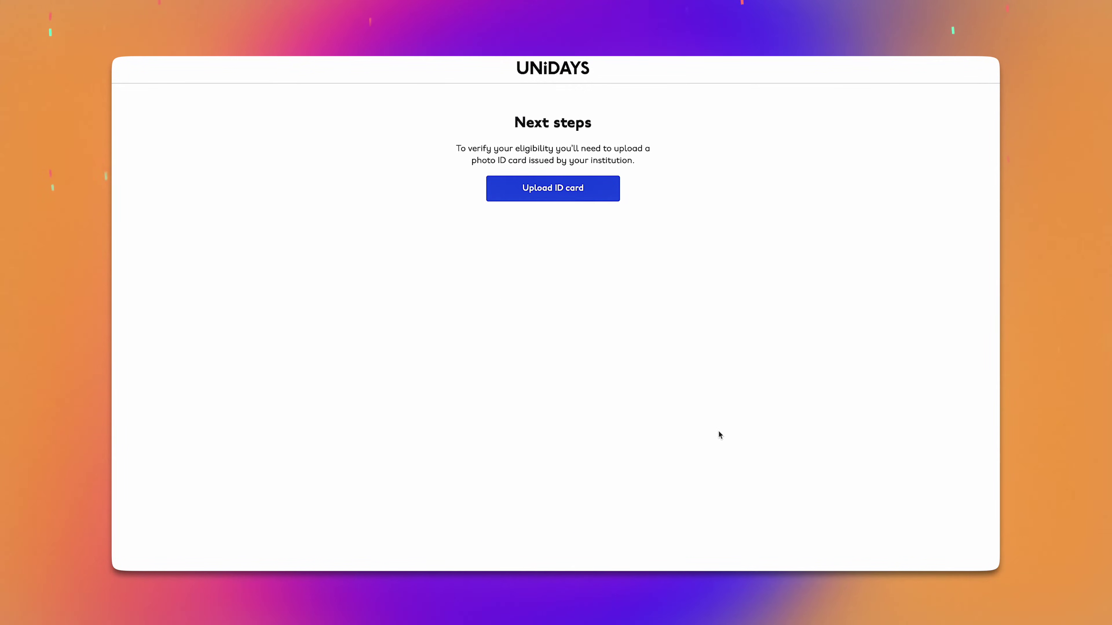
pyautogui.click(599, 198)
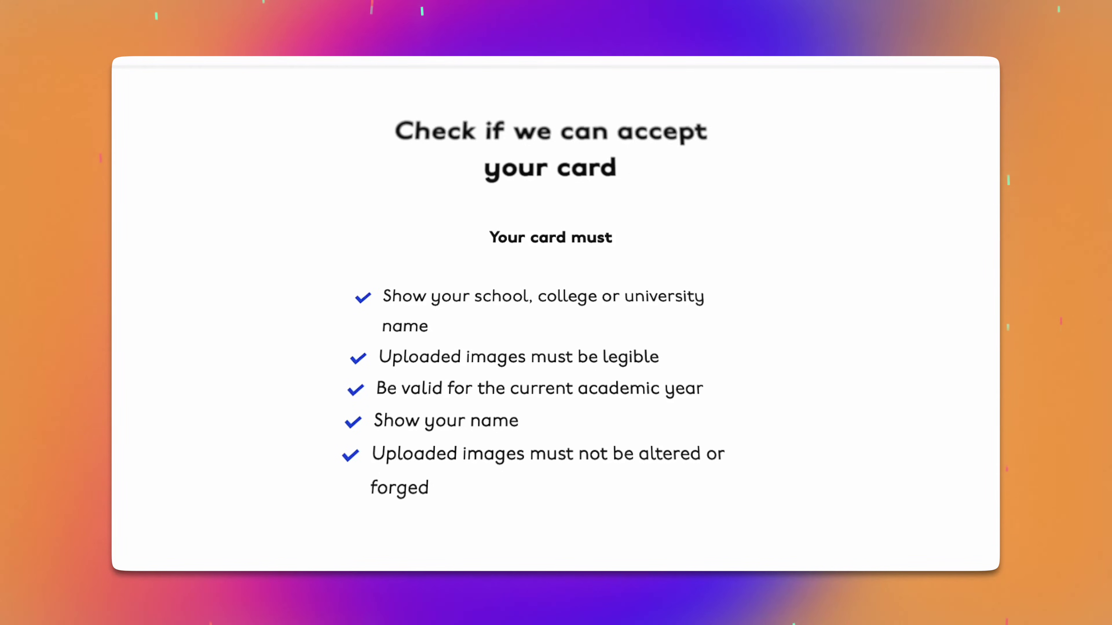
pyautogui.scroll(-10, 958, 300)
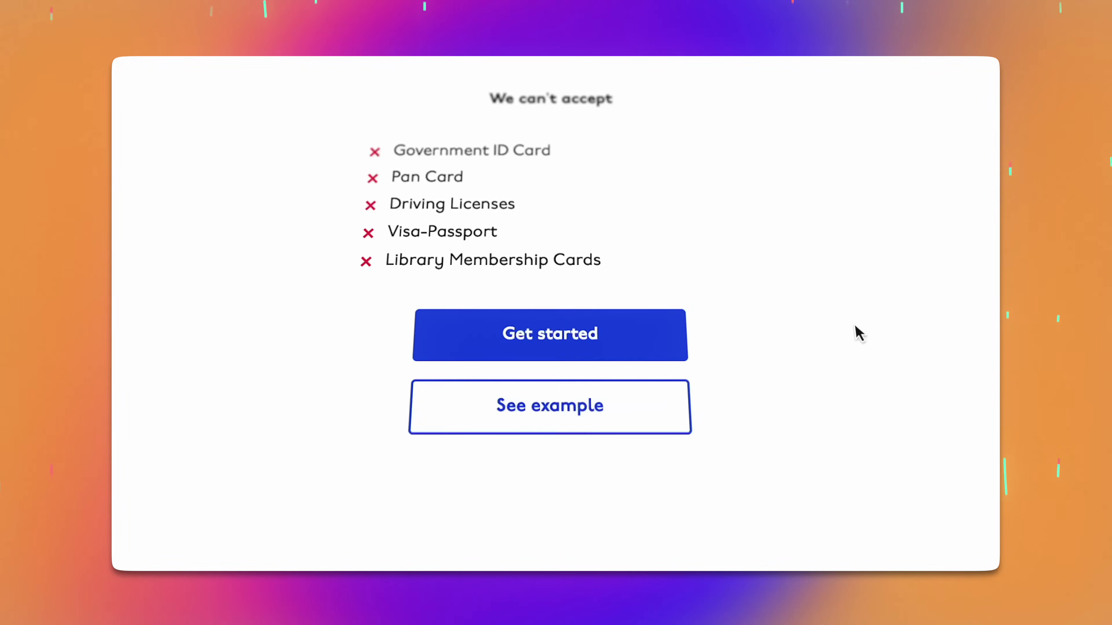
pyautogui.click(627, 423)
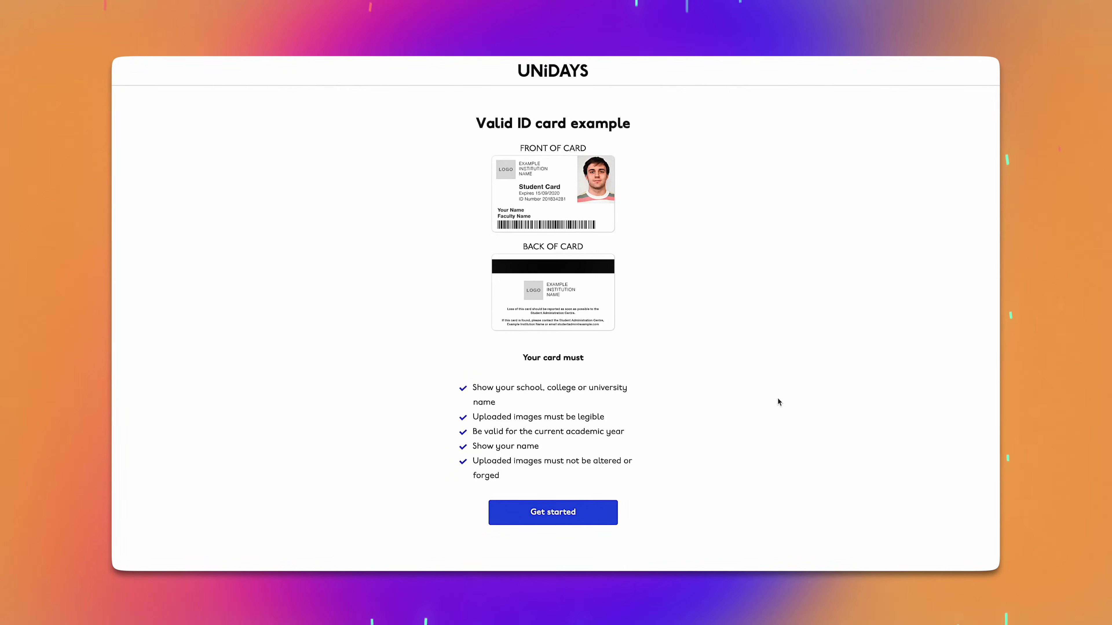
pyautogui.click(517, 516)
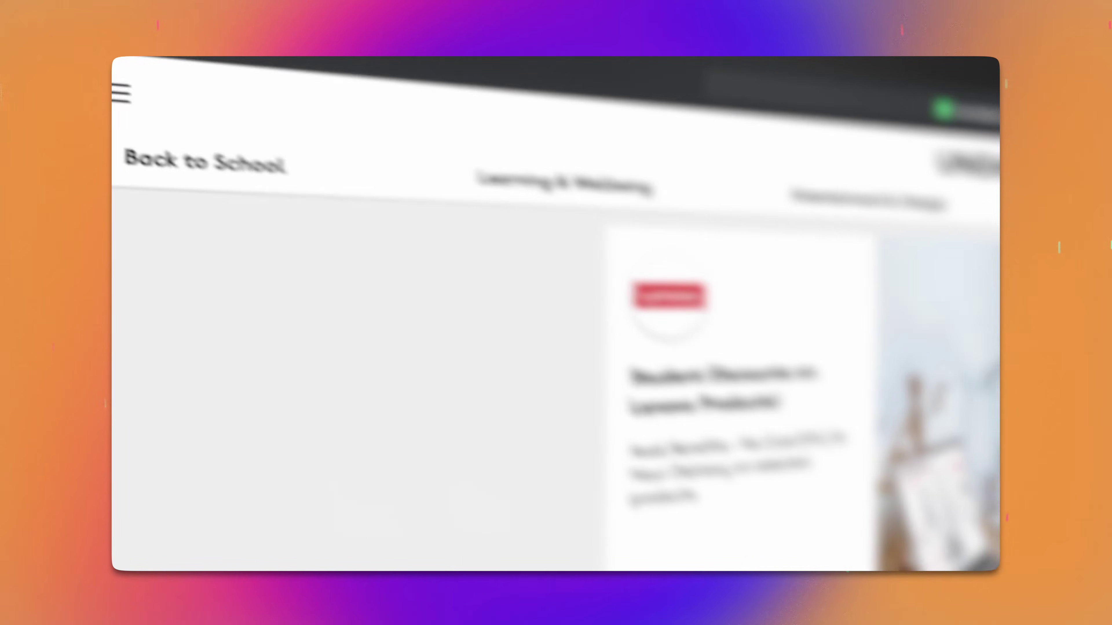
# Step: Go to Account > UNiDAYS iD from the main menu to view the student card
pyautogui.click(124, 70)
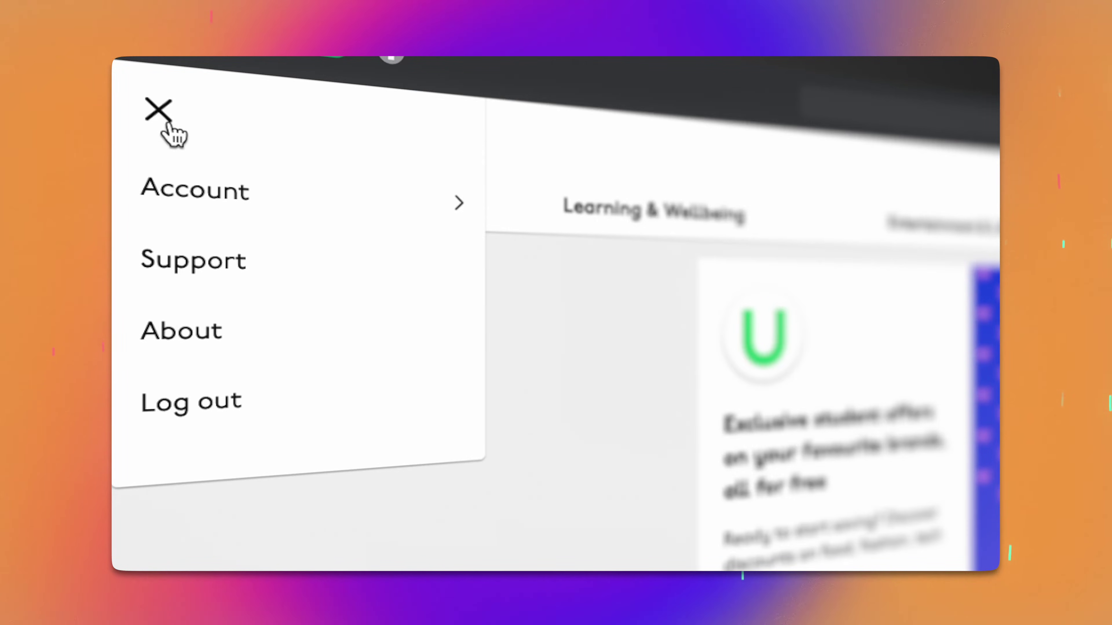
pyautogui.click(224, 190)
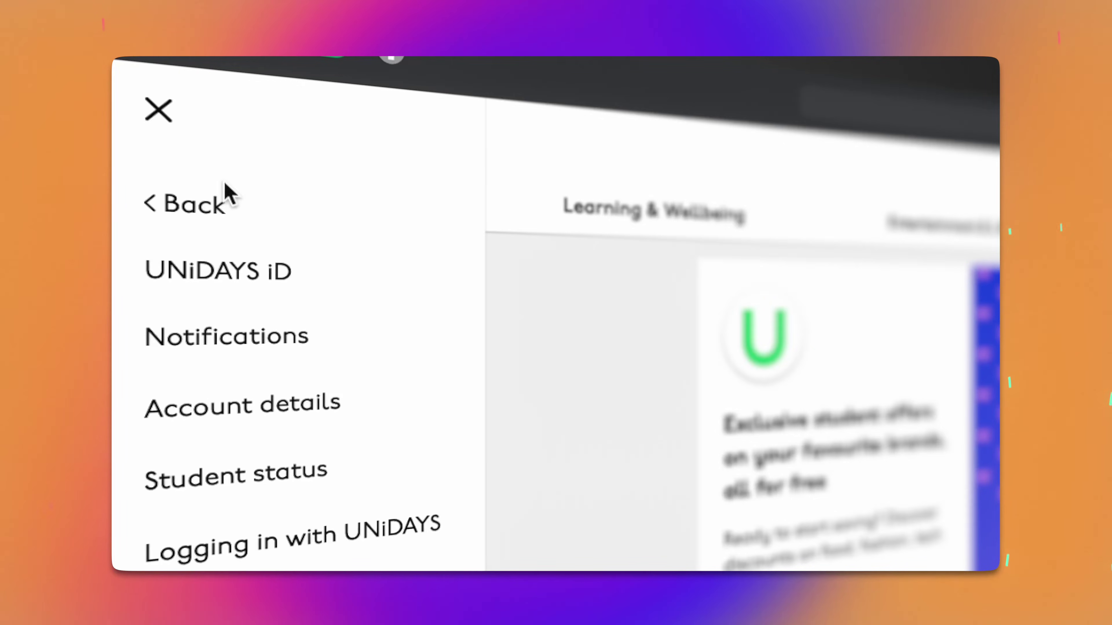
pyautogui.click(236, 284)
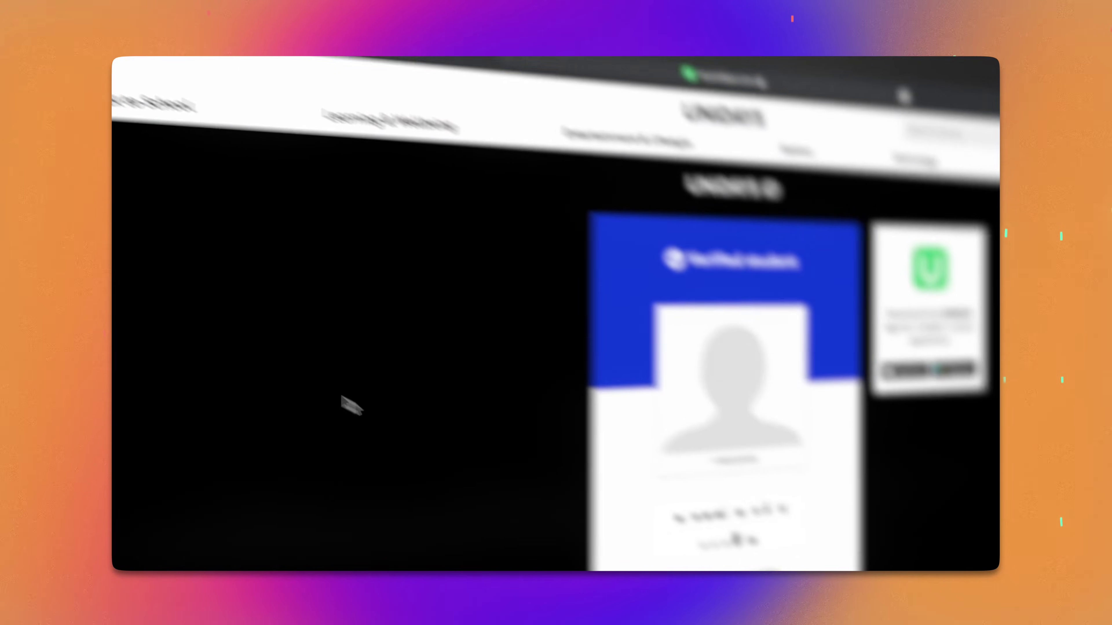
pyautogui.click(134, 84)
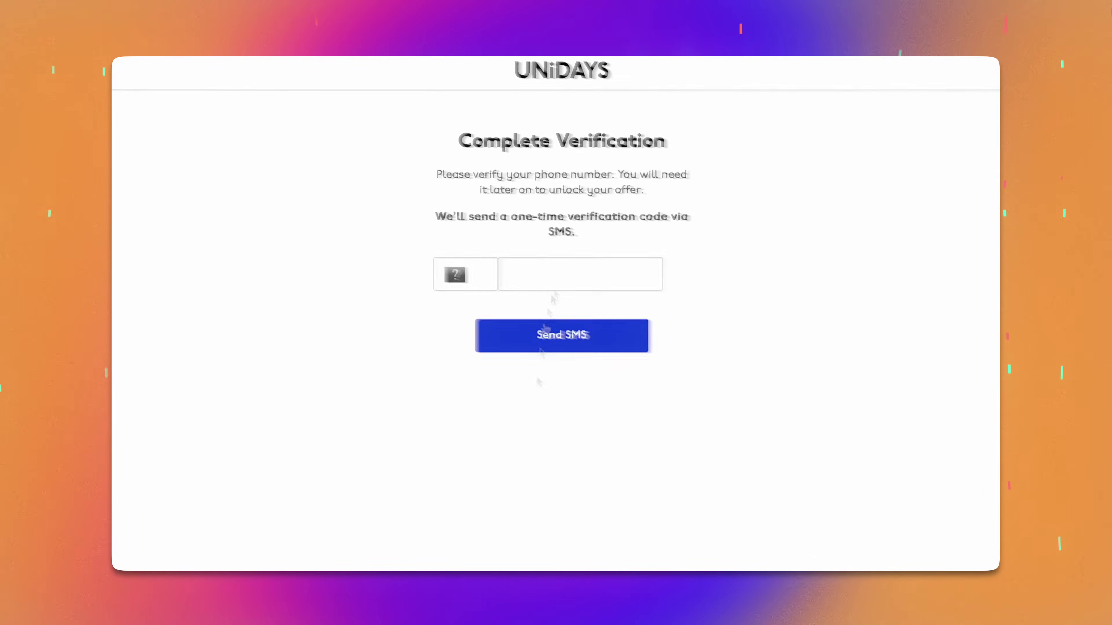
# Step: Send the SMS verification code, confirm it, and continue to the student offers
pyautogui.click(551, 346)
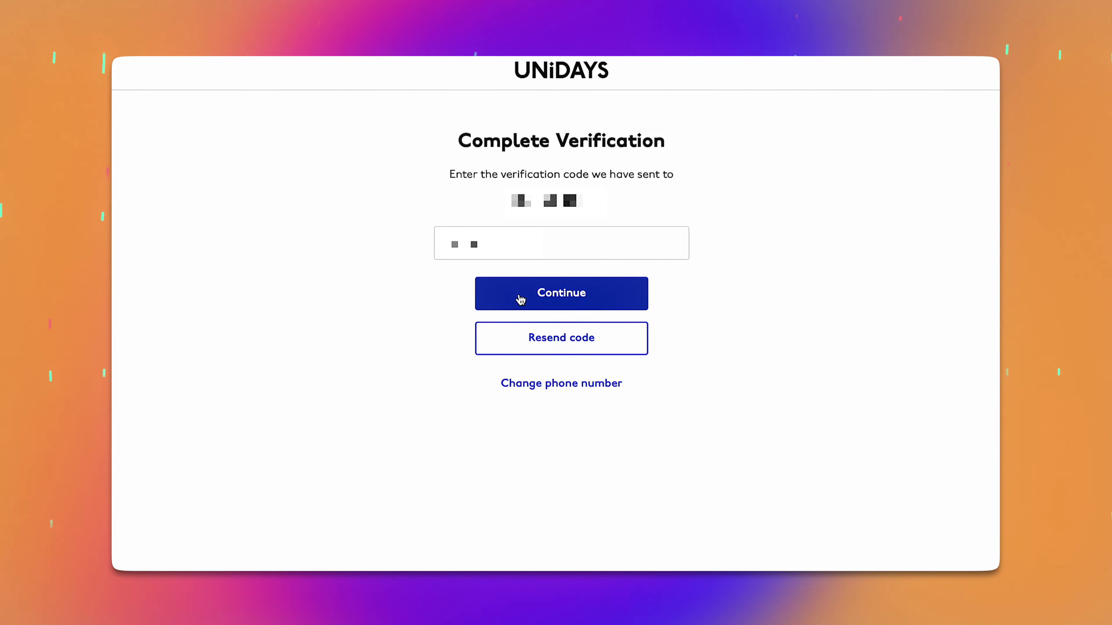
pyautogui.click(518, 298)
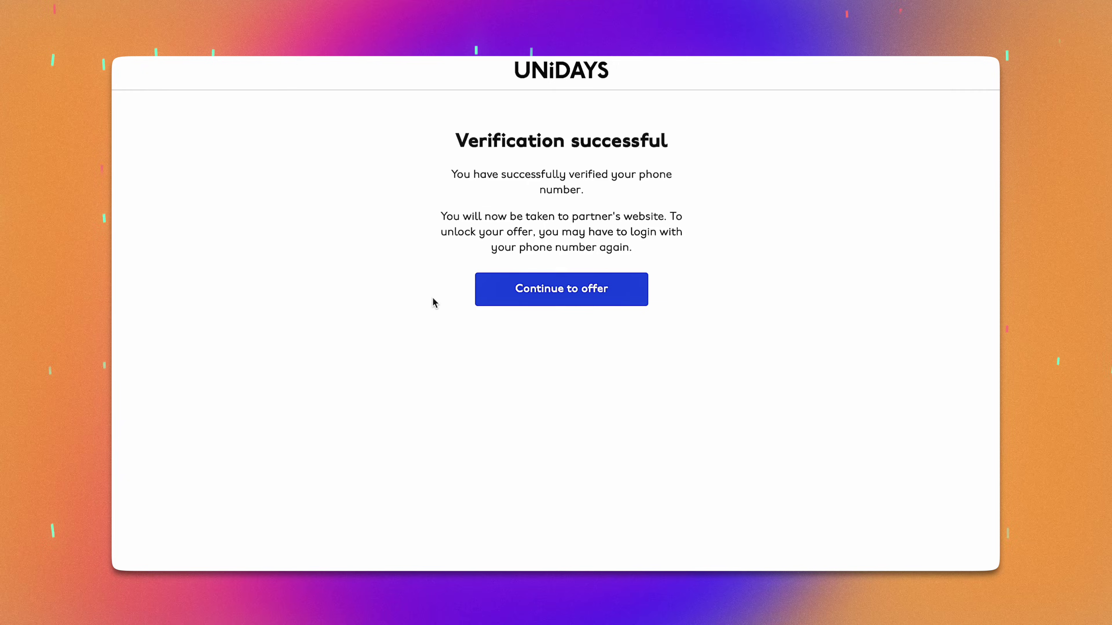
pyautogui.click(540, 282)
# Step: Search brands for 'apple' to bring up the Apple offers
pyautogui.scroll(-10, 193, 302)
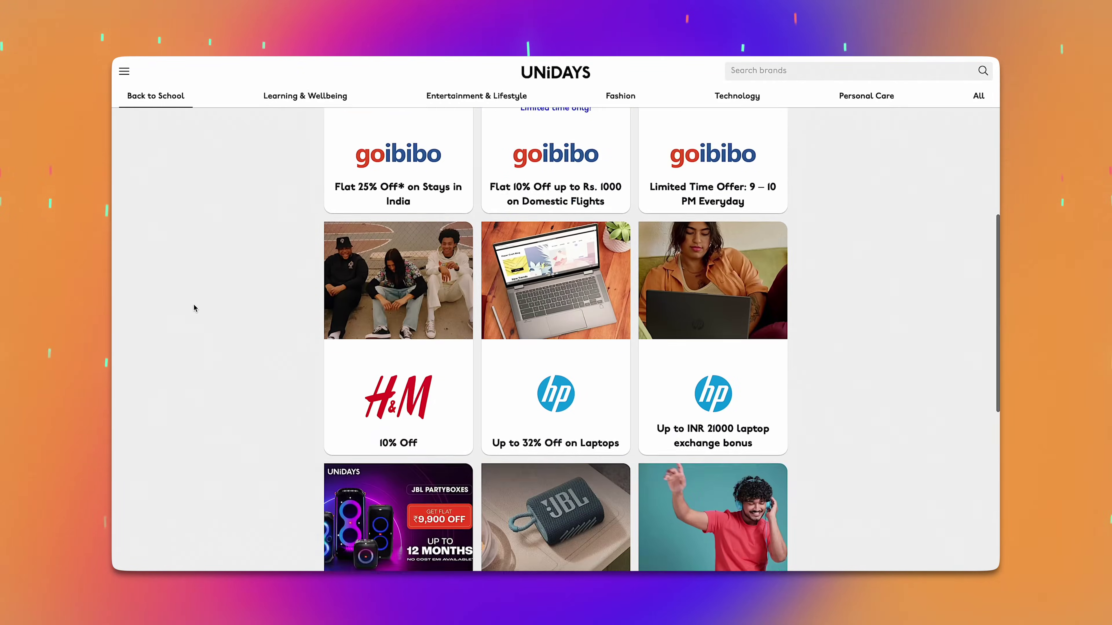
pyautogui.scroll(-5, 194, 305)
pyautogui.scroll(20, 210, 291)
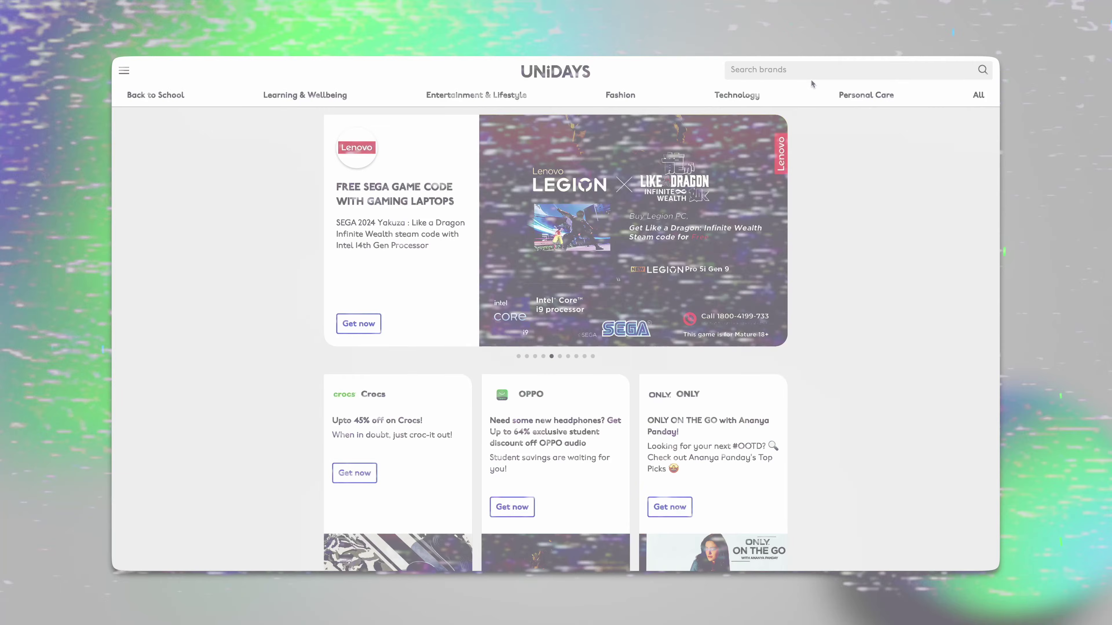
pyautogui.click(811, 73)
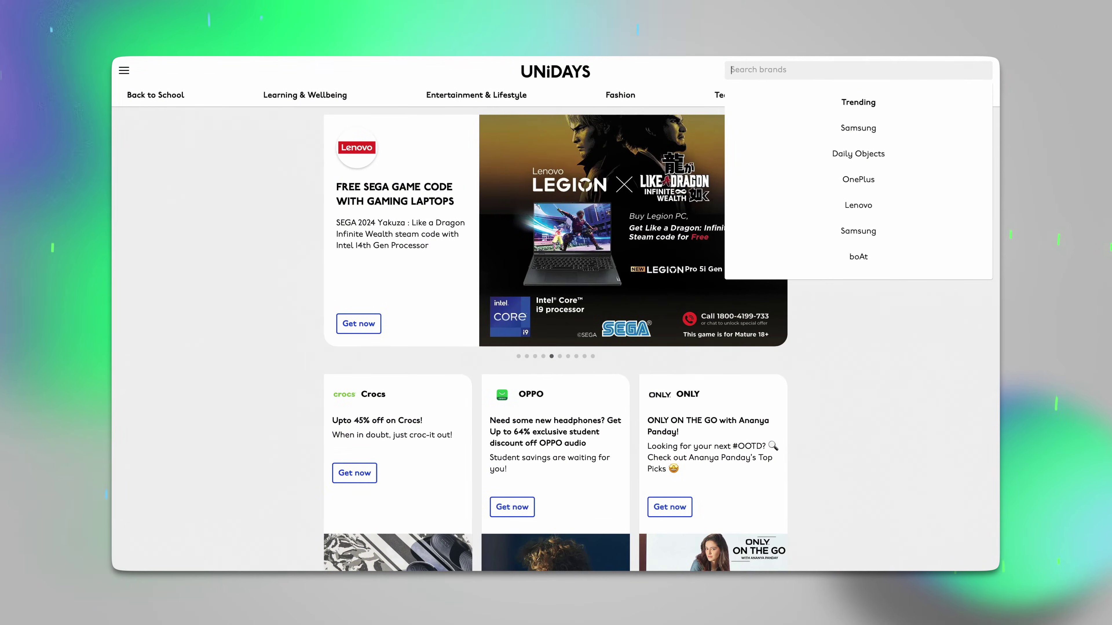
pyautogui.write('apple')
pyautogui.press('Return')
# Step: Open the Mac with free AirPods offer and review its terms
pyautogui.scroll(-10, 903, 307)
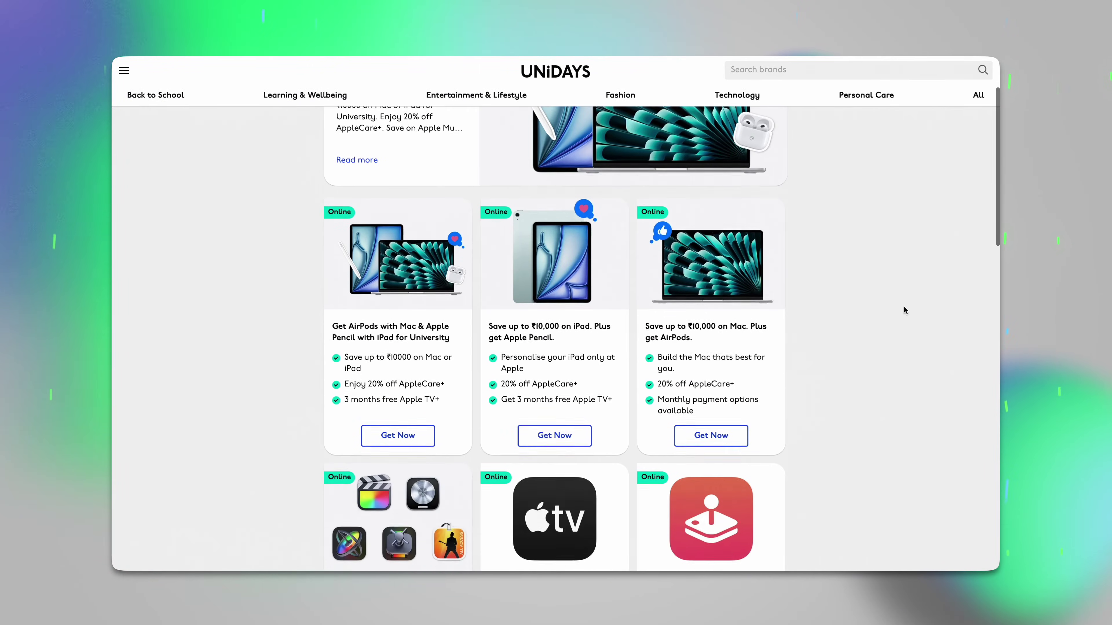
pyautogui.scroll(10, 874, 318)
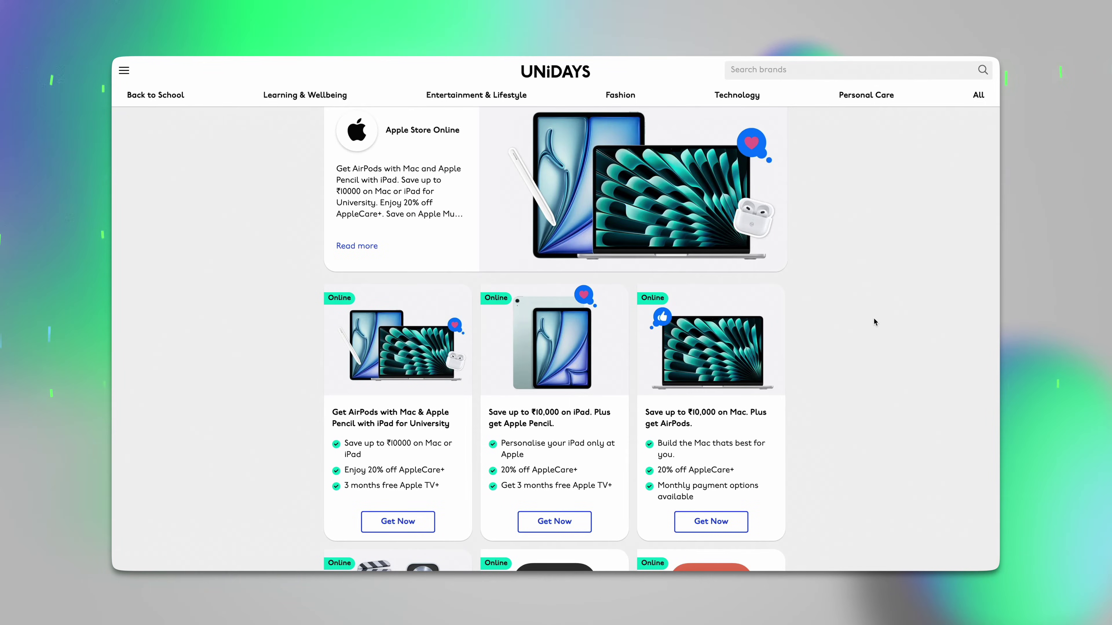
pyautogui.click(699, 522)
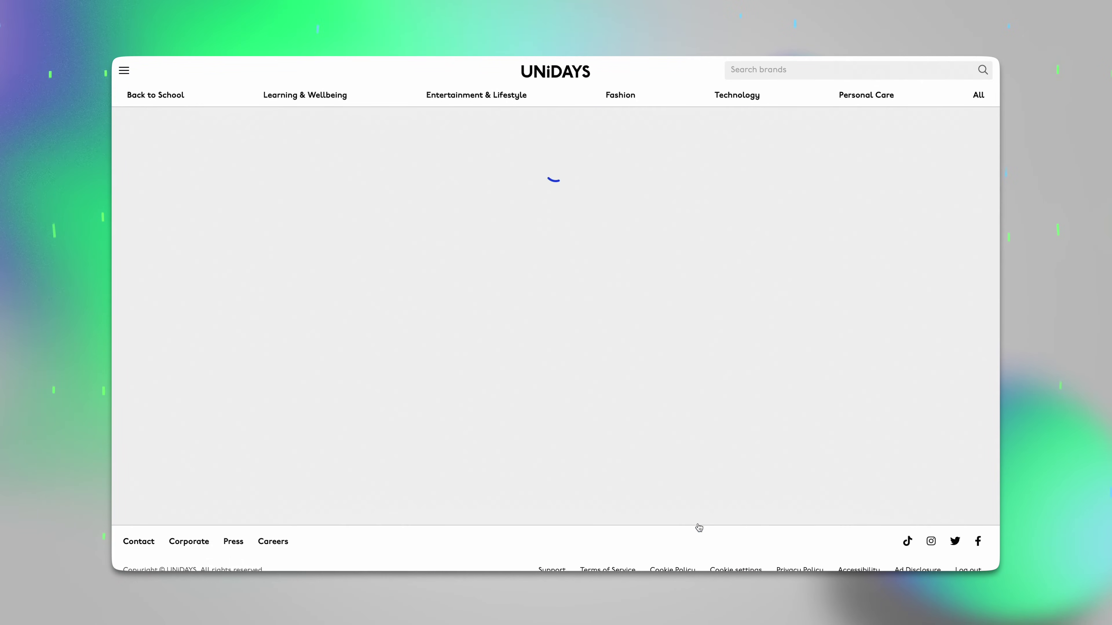
pyautogui.scroll(-10, 699, 527)
pyautogui.scroll(10, 698, 527)
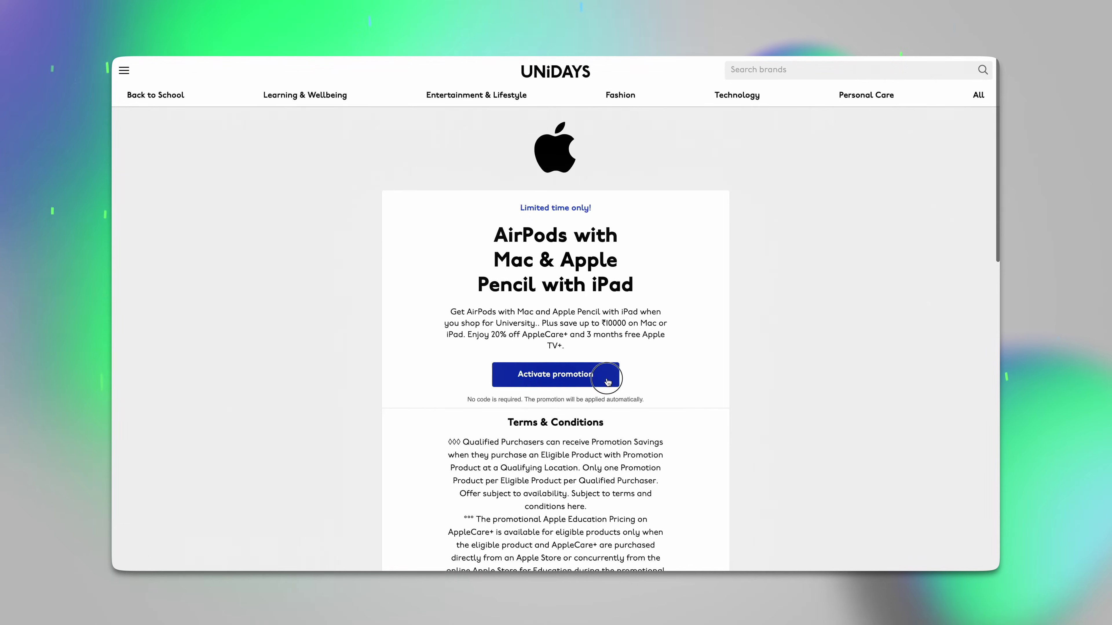
# Step: Activate the AirPods with Mac promotion and scroll to the UNiDAYS India Store offer cards
pyautogui.click(608, 381)
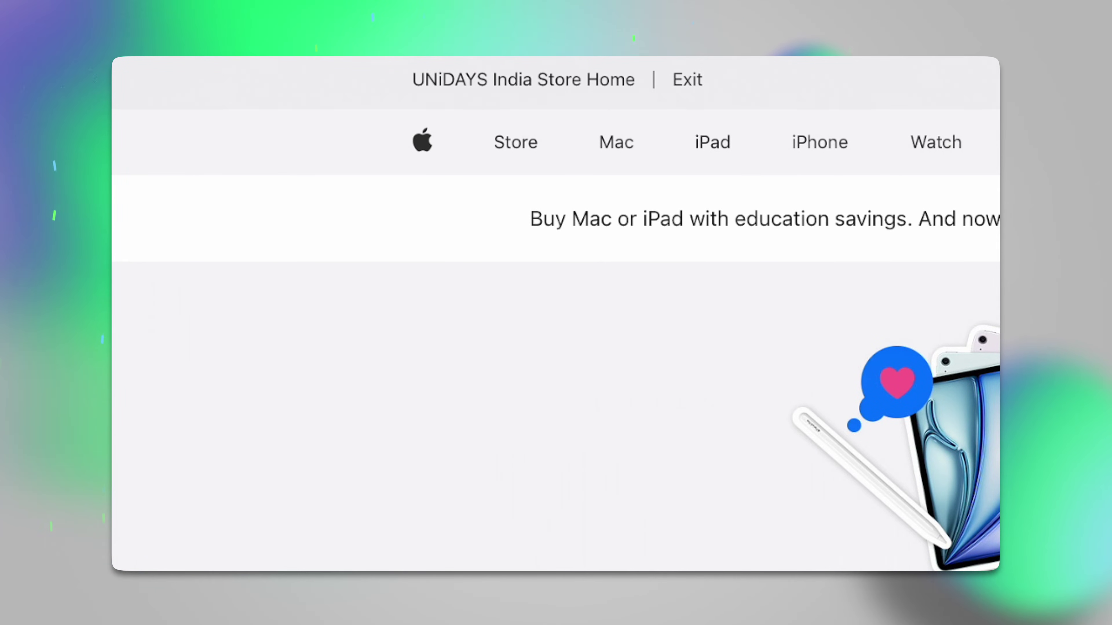
pyautogui.scroll(-10, 608, 380)
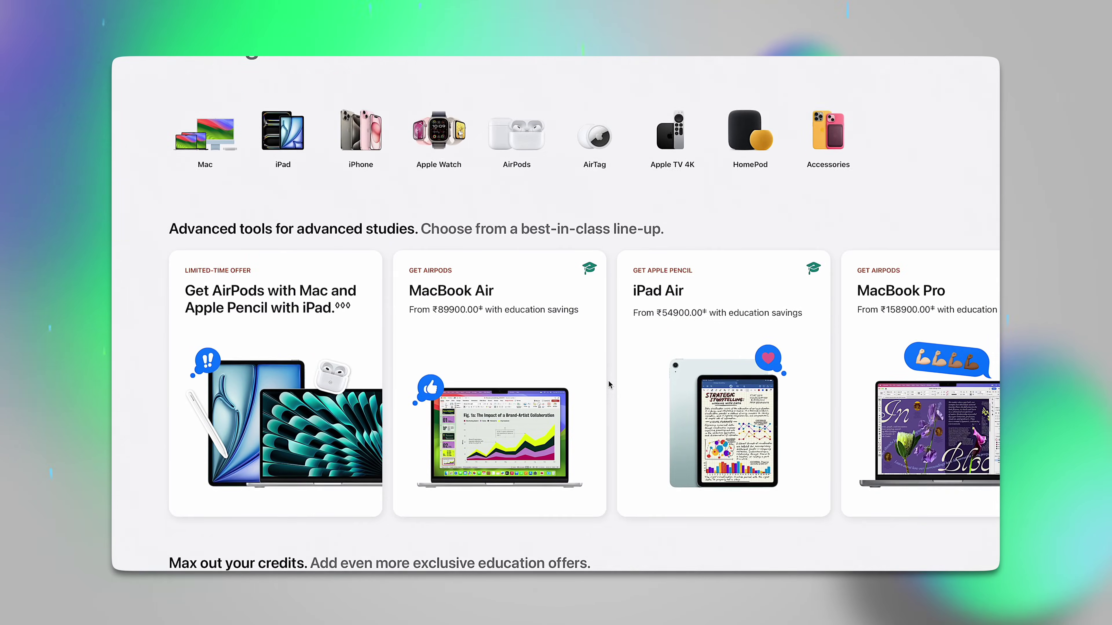
pyautogui.scroll(-3, 608, 381)
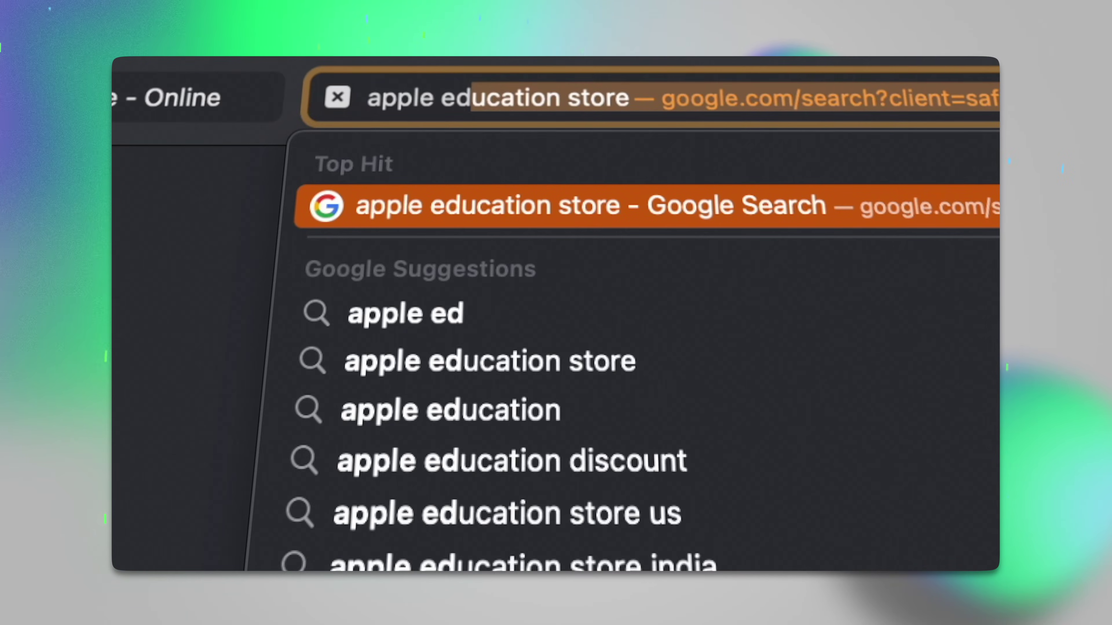
# Step: Search 'apple education store', open Apple's Education Store result, and scroll through its product cards
pyautogui.write('ucation st')
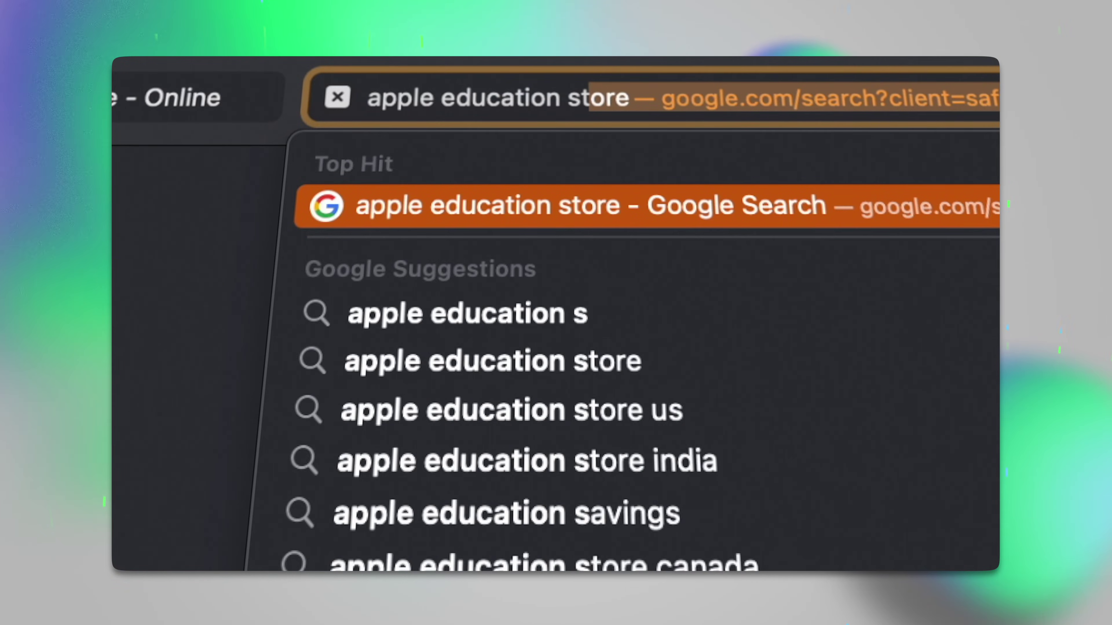
pyautogui.press('Return')
pyautogui.click(497, 219)
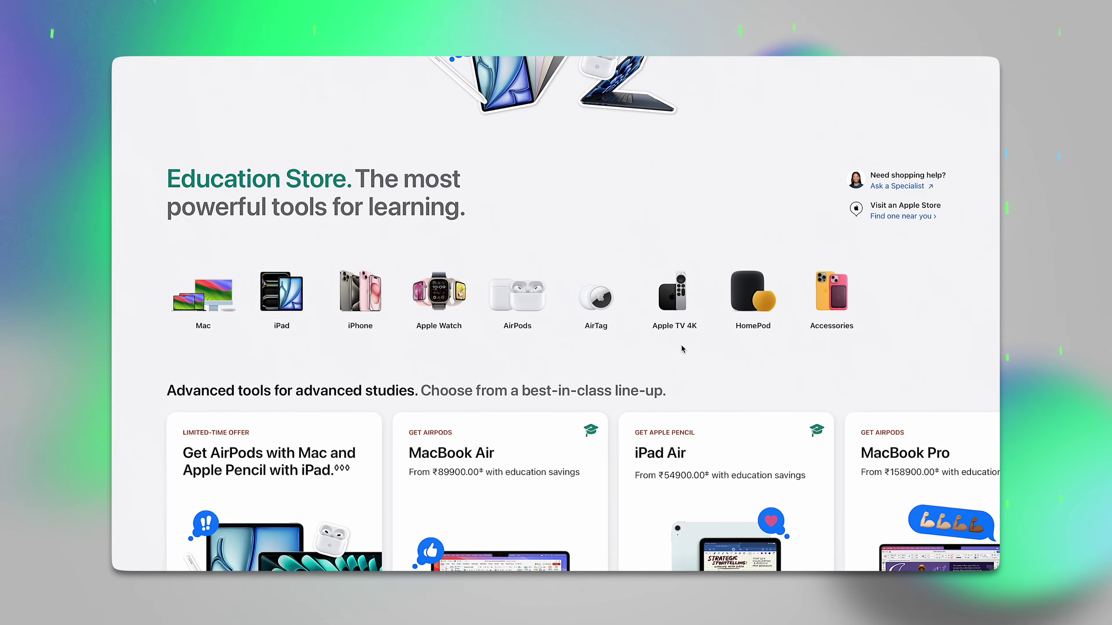
pyautogui.scroll(-7, 681, 349)
pyautogui.hscroll(5, 776, 263)
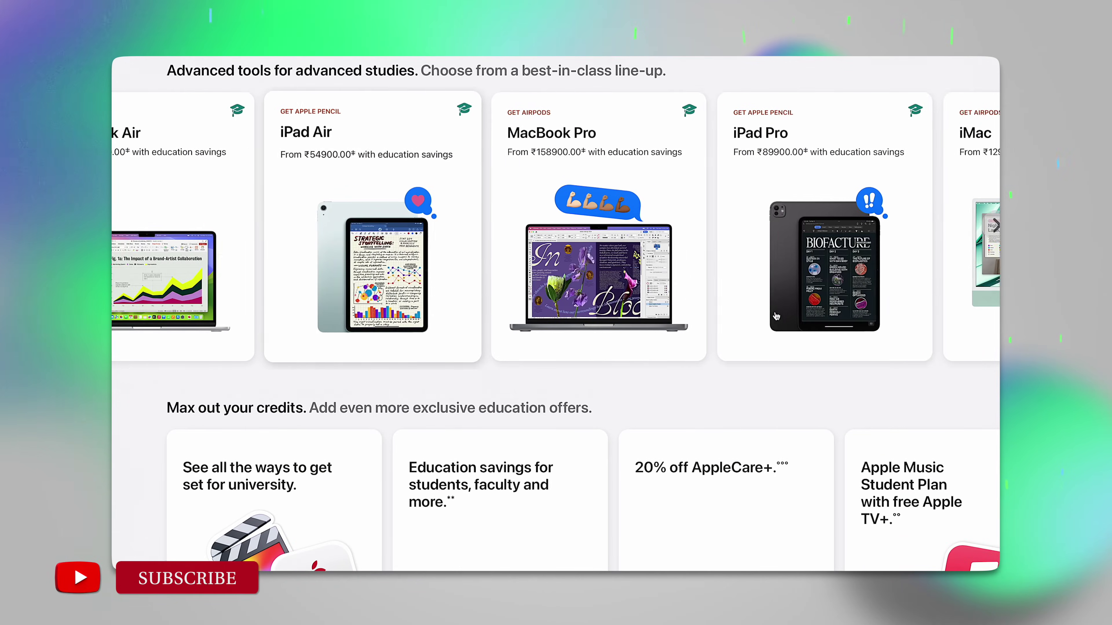
pyautogui.hscroll(4, 776, 316)
# Step: Select the Mac mini and continue with its chosen configuration
pyautogui.click(853, 307)
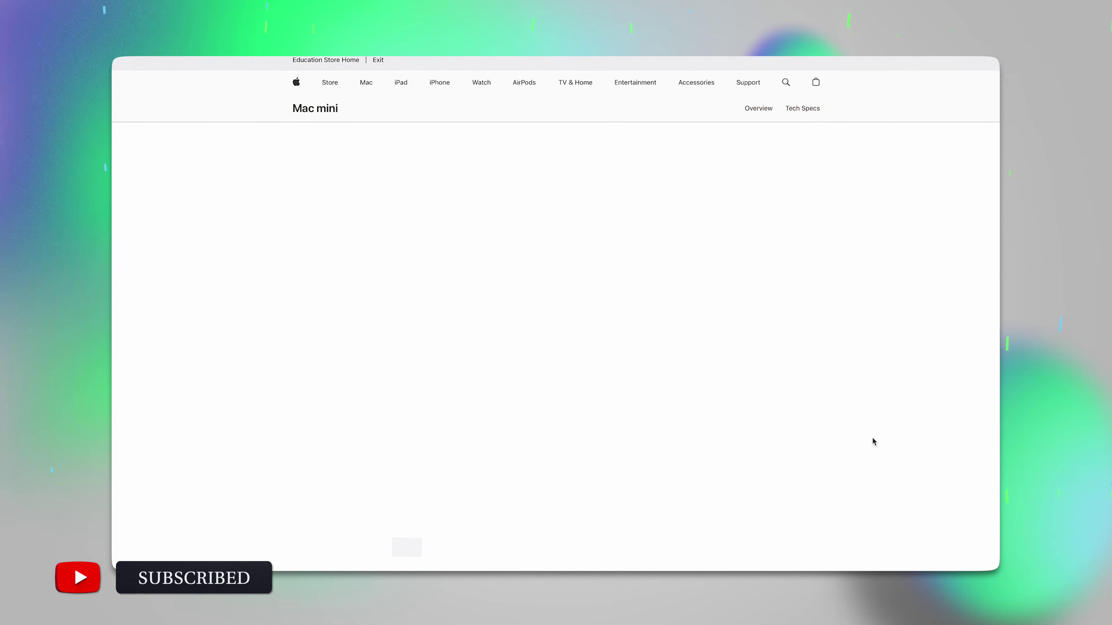
pyautogui.scroll(-10, 872, 438)
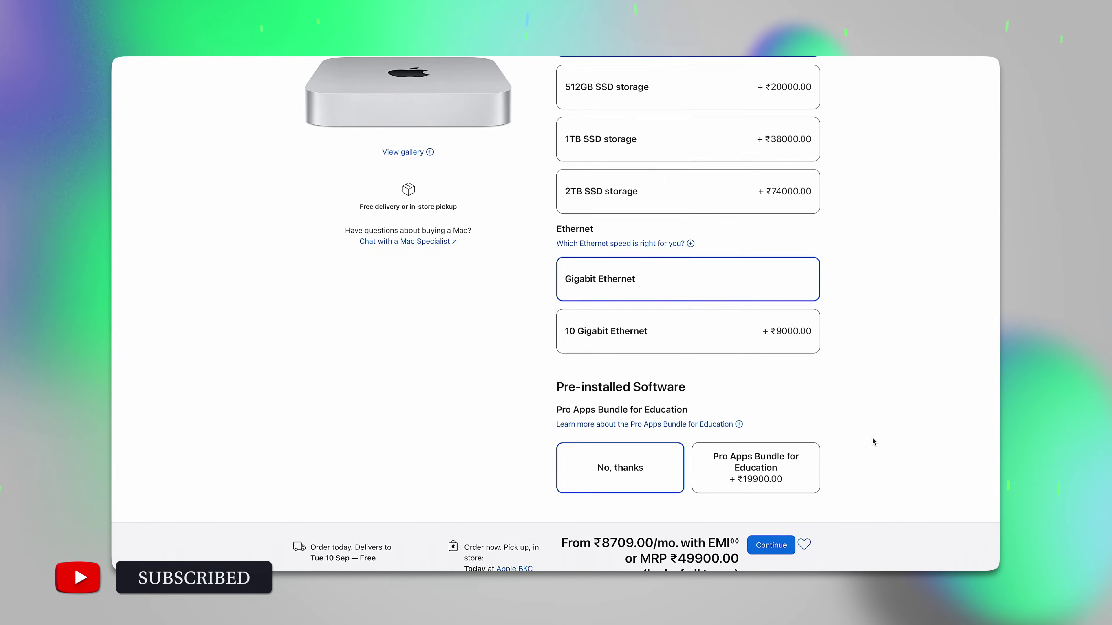
pyautogui.scroll(-10, 872, 442)
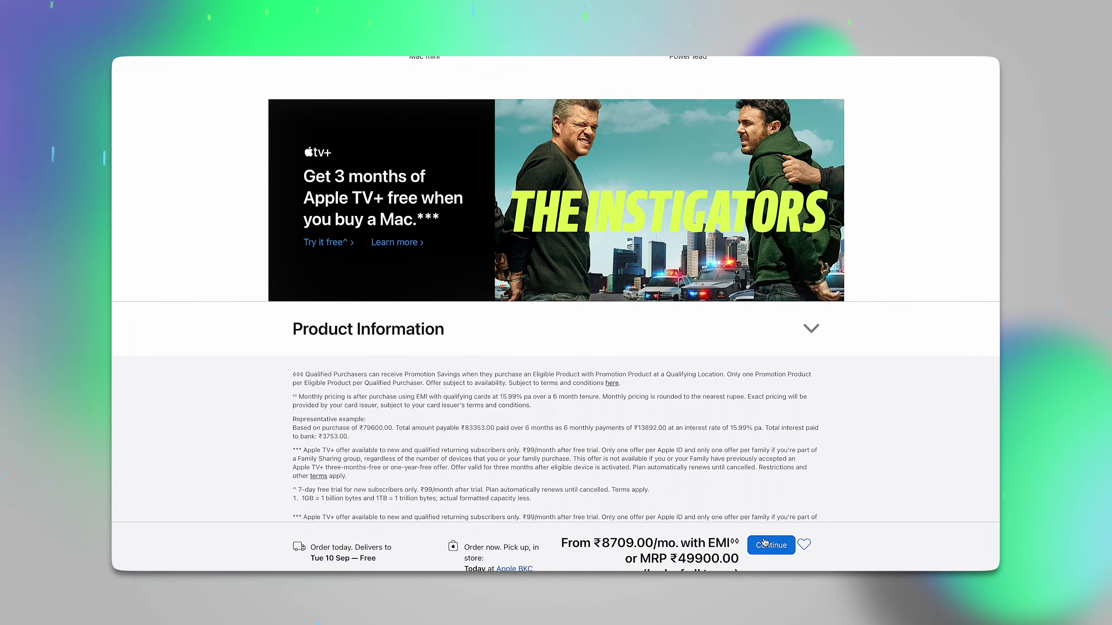
pyautogui.click(763, 544)
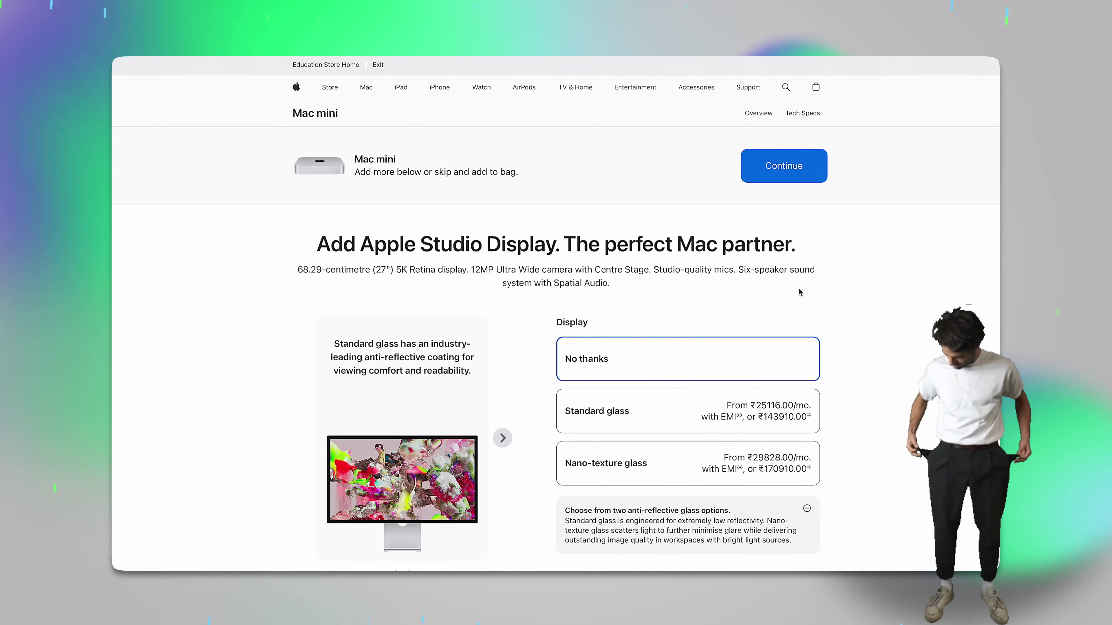
# Step: Decline the Studio Display, keeping the free AirPods (2nd generation) at ₹0.00
pyautogui.click(805, 177)
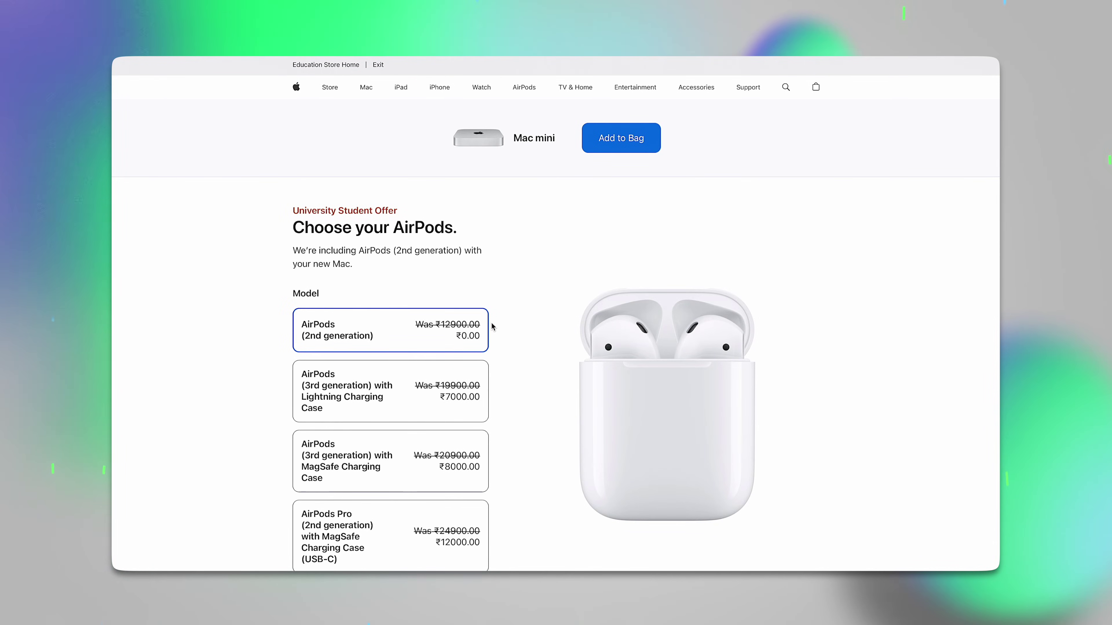
pyautogui.scroll(-3, 499, 328)
pyautogui.scroll(3, 513, 343)
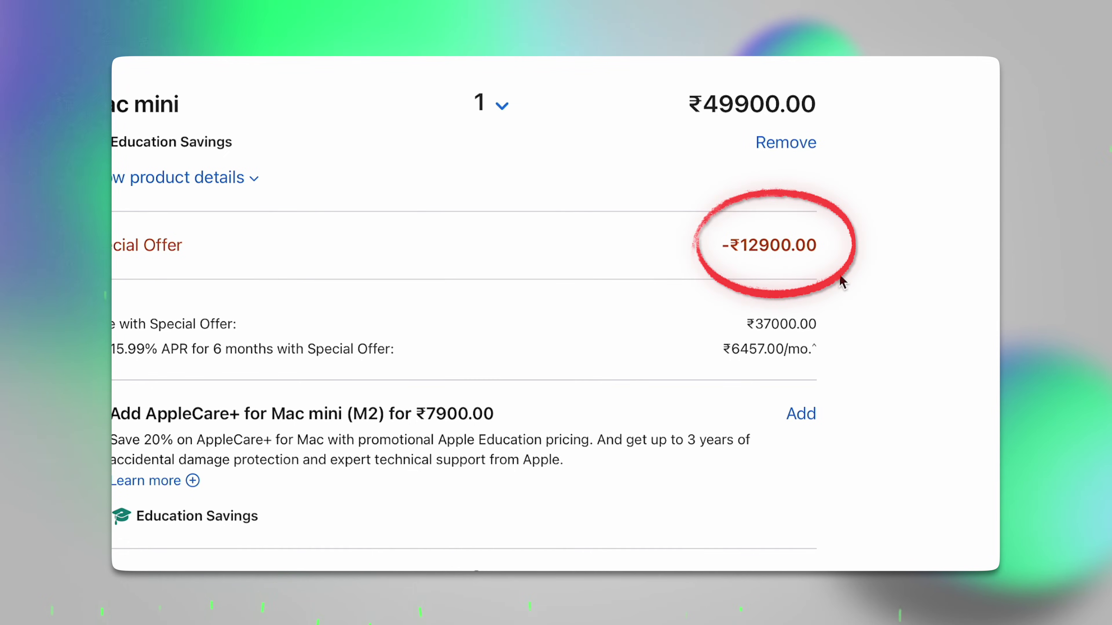
# Step: Check out the ₹49900.00 bag, applying the AirPods promotion for ₹12900.00 savings
pyautogui.scroll(-10, 868, 269)
pyautogui.click(834, 347)
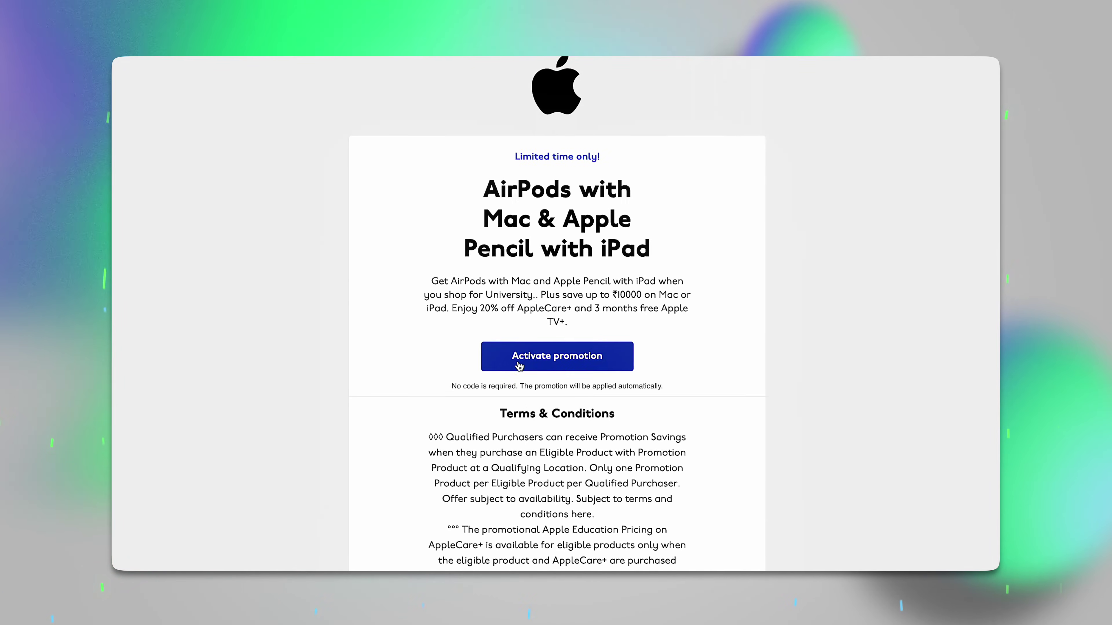
pyautogui.click(519, 366)
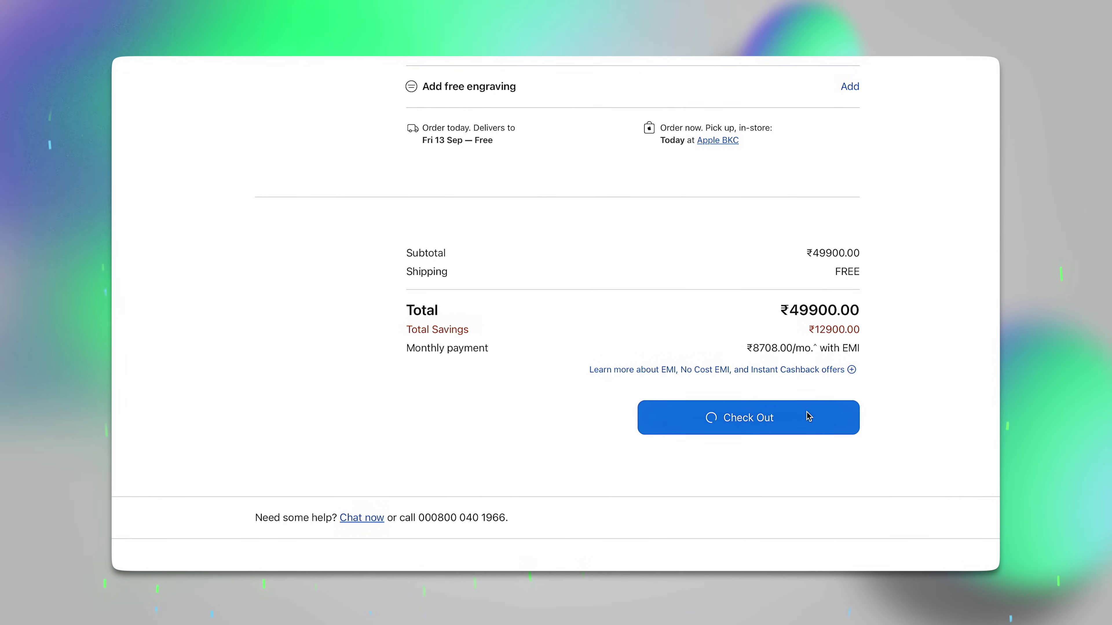